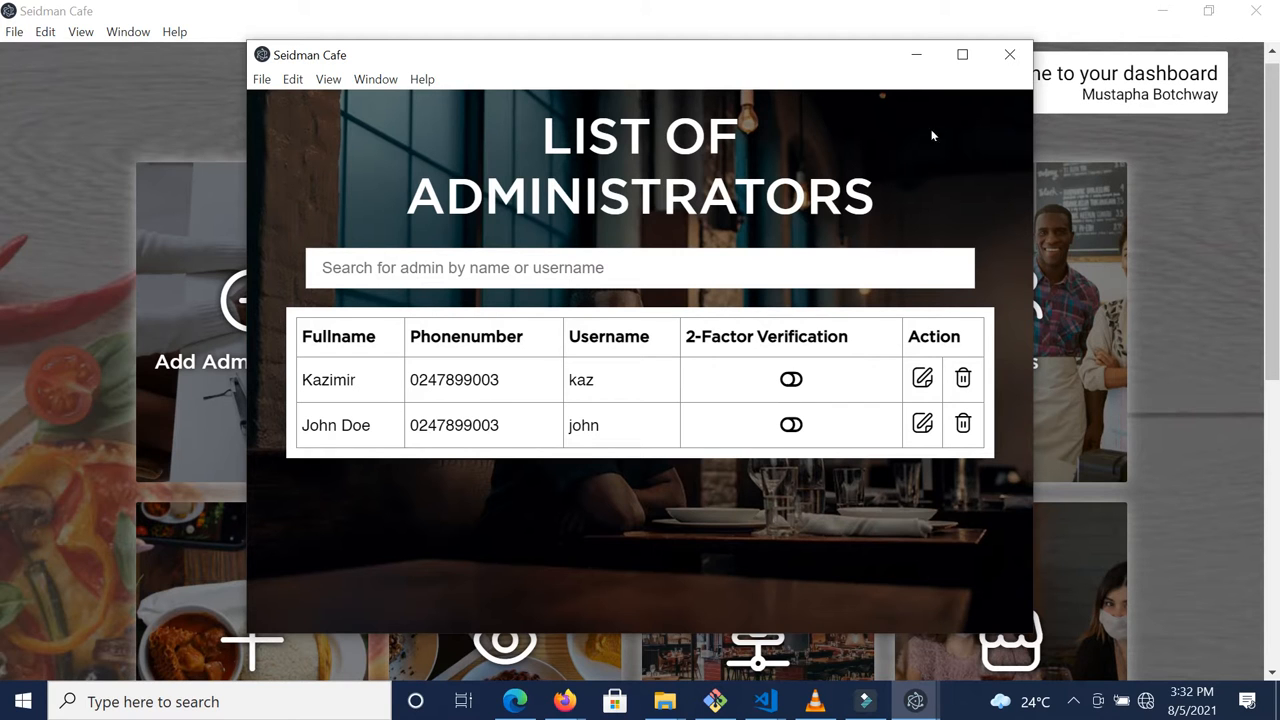
# - Open the users list, add a surname to the first user's full name and update that user's info
pyautogui.click(1008, 56)
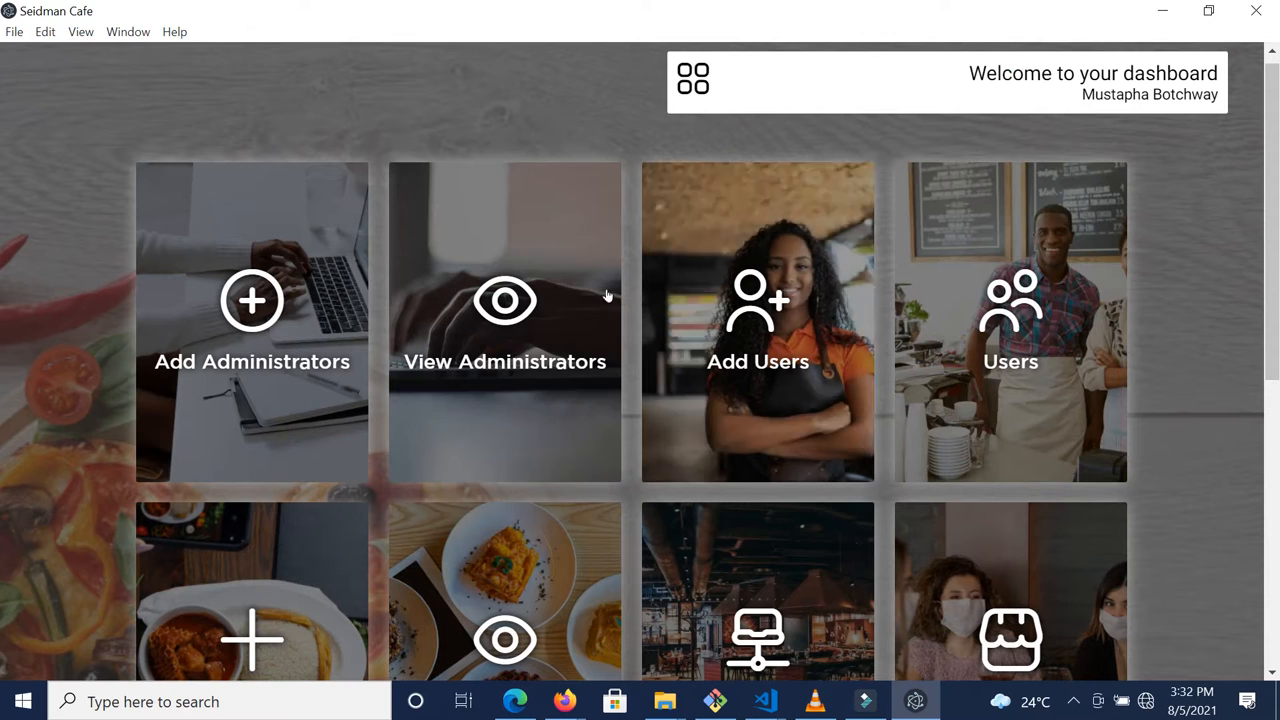
pyautogui.click(1001, 362)
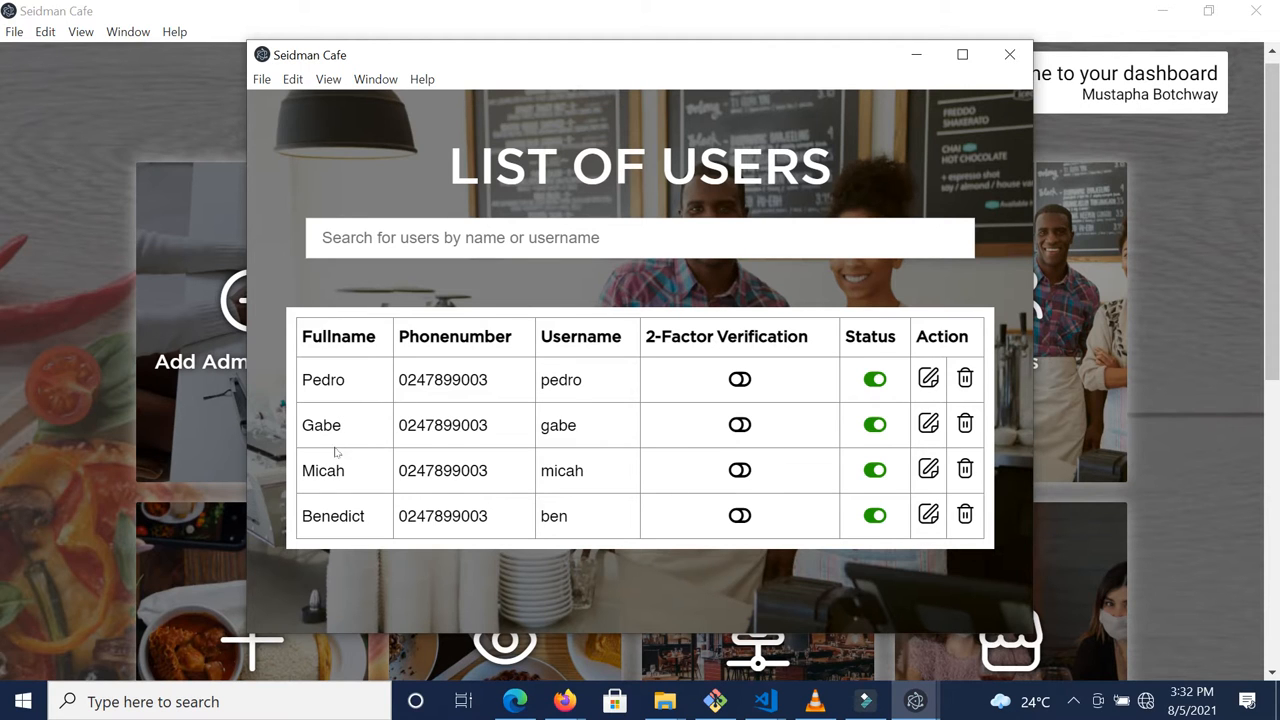
pyautogui.click(920, 379)
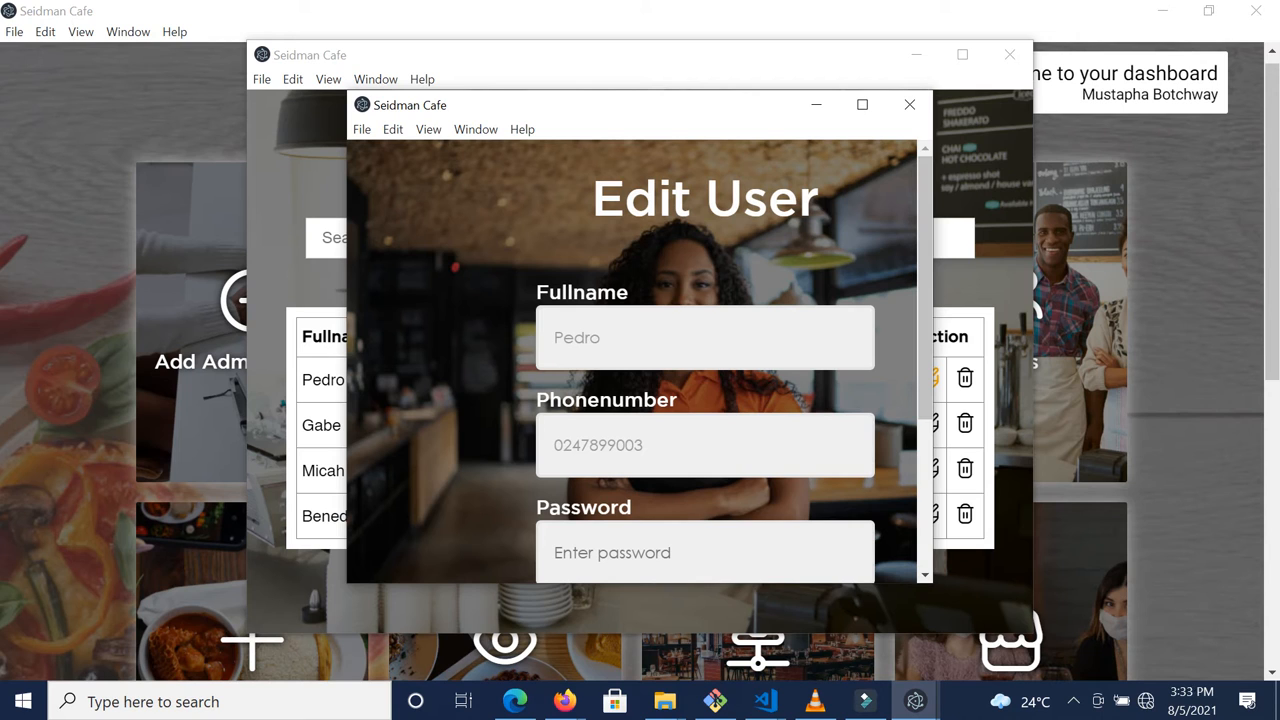
pyautogui.click(634, 340)
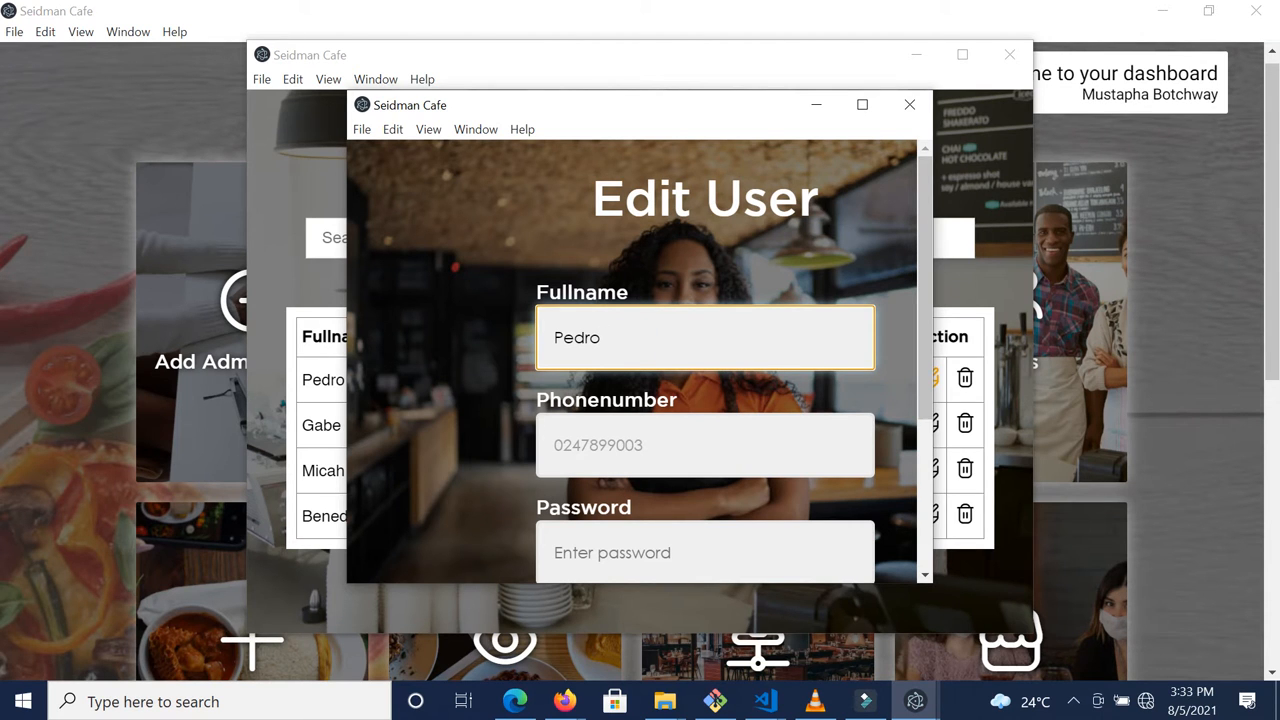
pyautogui.write('Espano')
pyautogui.scroll(-1, 918, 395)
pyautogui.scroll(-4, 918, 395)
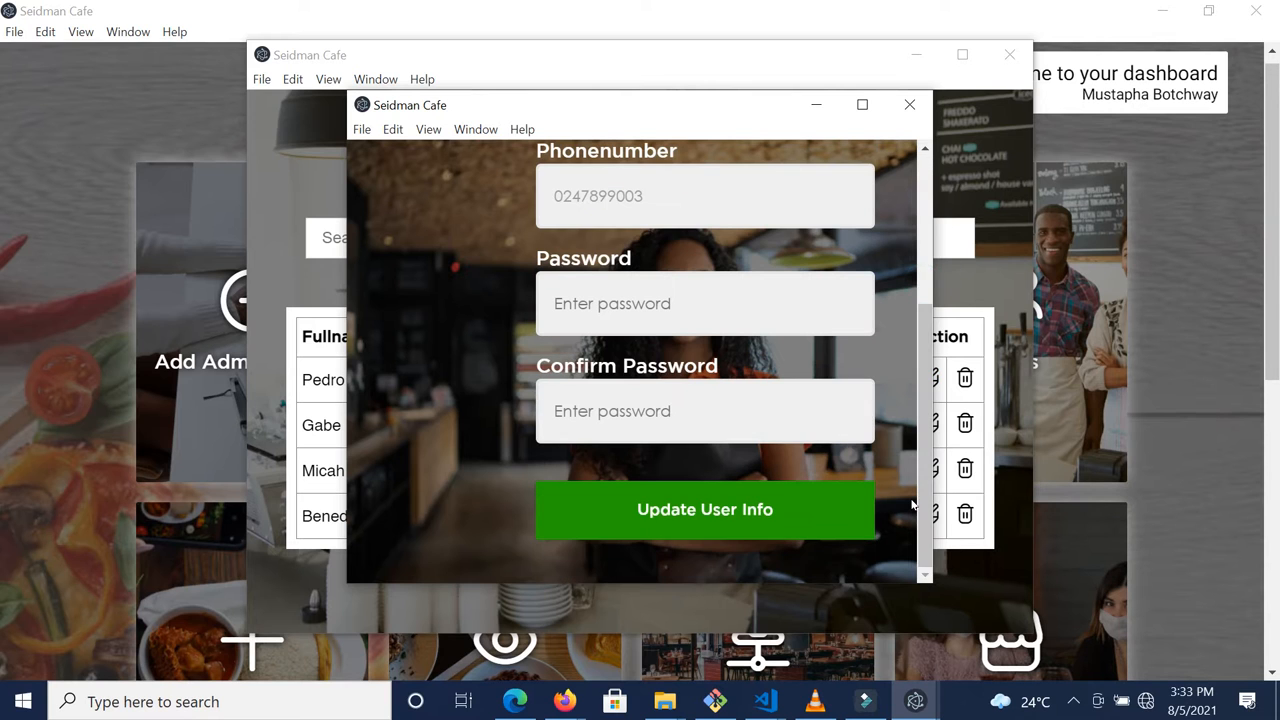
pyautogui.click(787, 510)
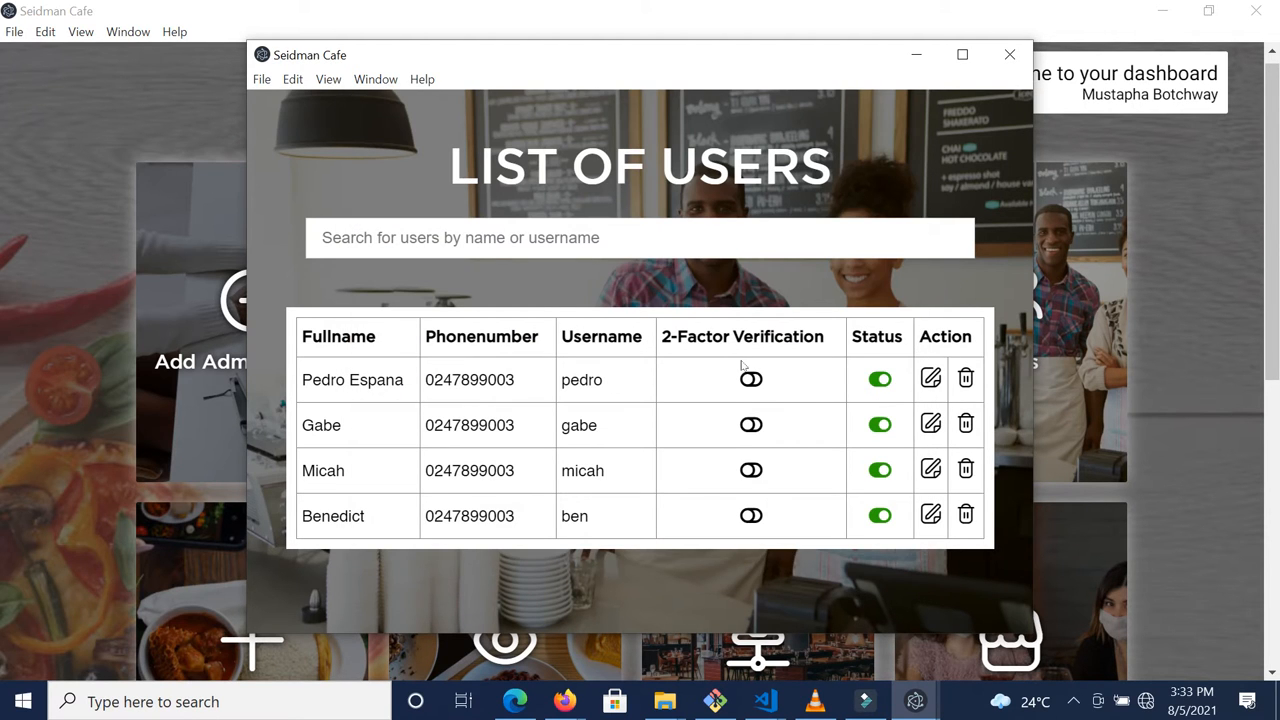
pyautogui.moveTo(301, 380); pyautogui.dragTo(406, 389)
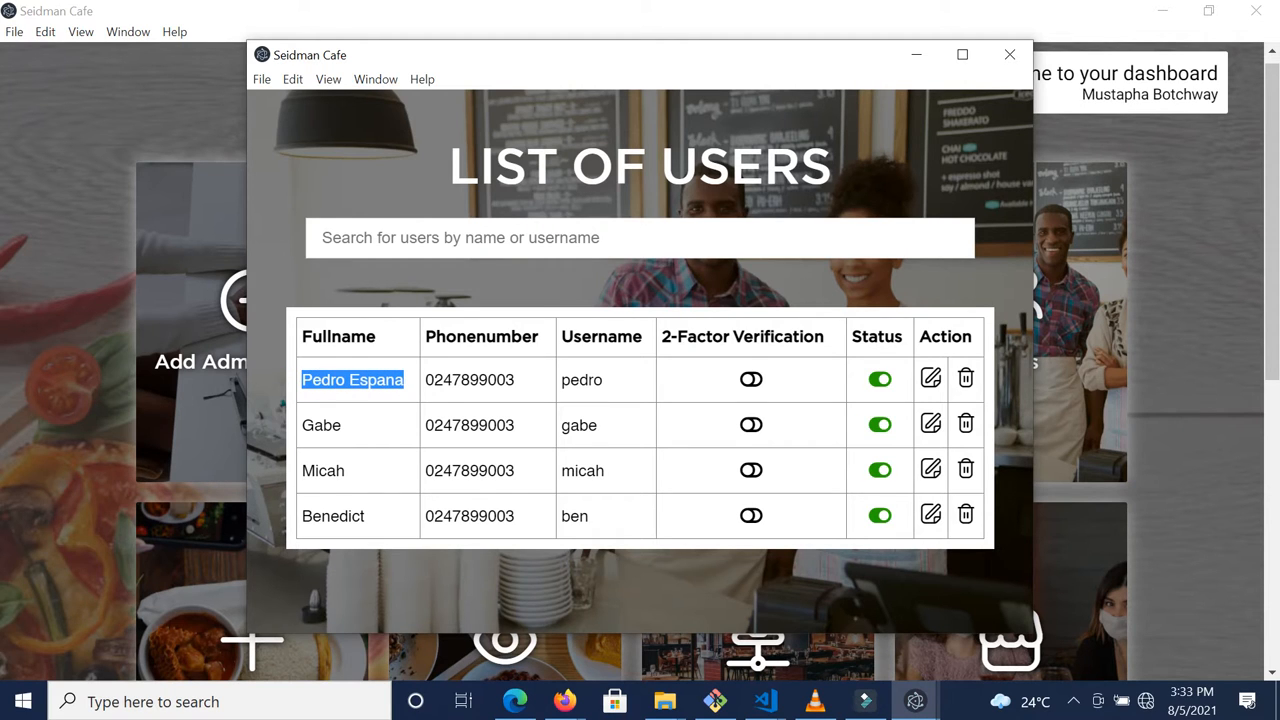
# - Search the users list for "pen" and "pe", and clear the search
pyautogui.click(635, 297)
pyautogui.click(636, 240)
pyautogui.write('pen')
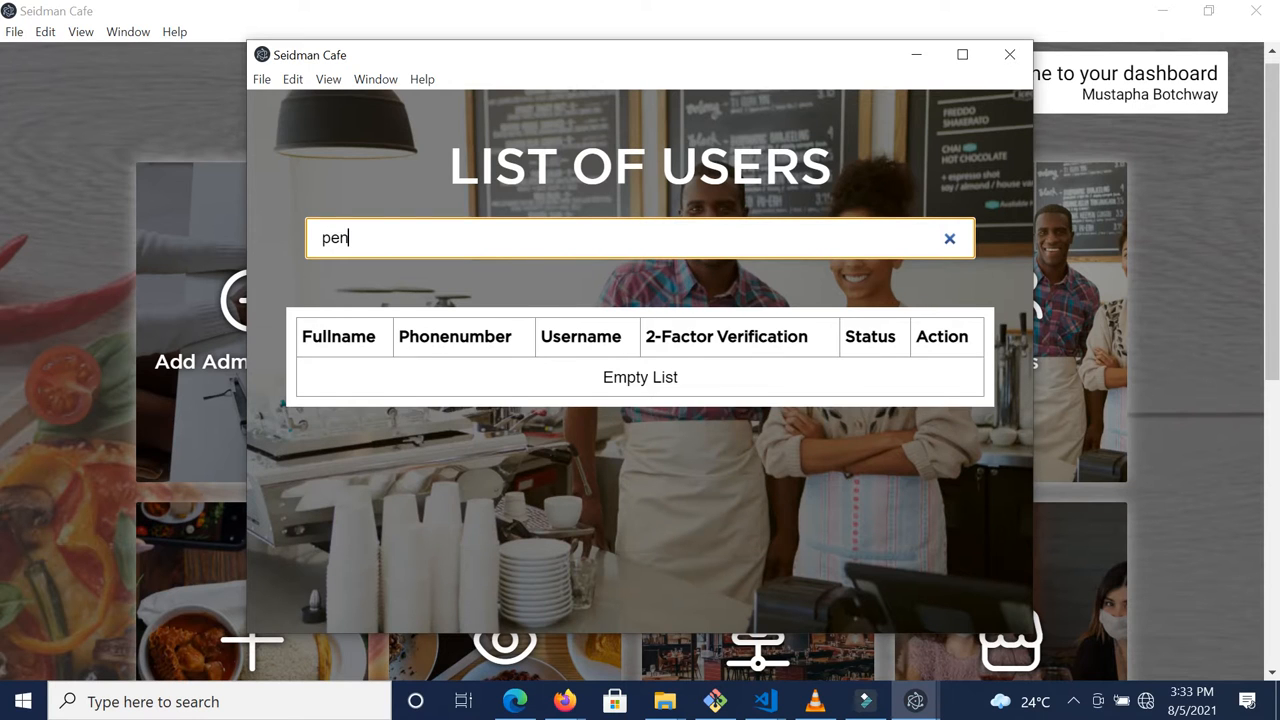
pyautogui.press('BackSpace')
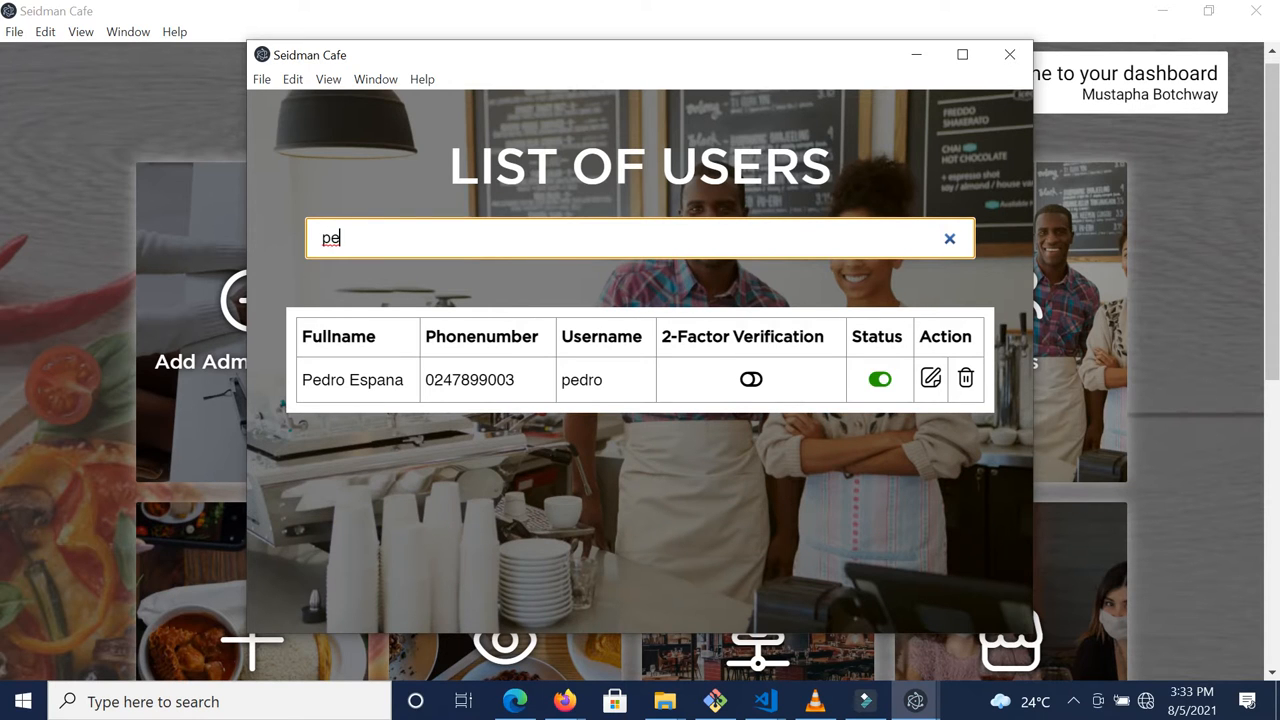
pyautogui.click(950, 239)
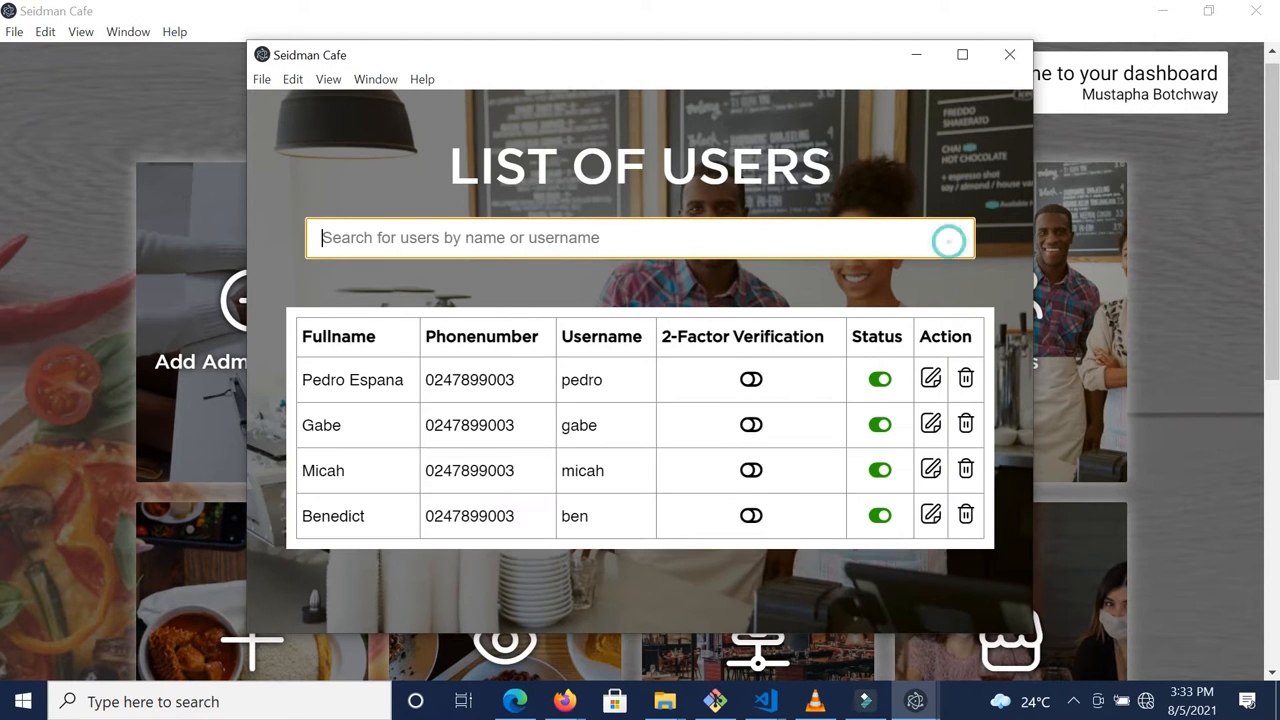
# - Close the users list and review the list of available products from the dashboard
pyautogui.click(1010, 54)
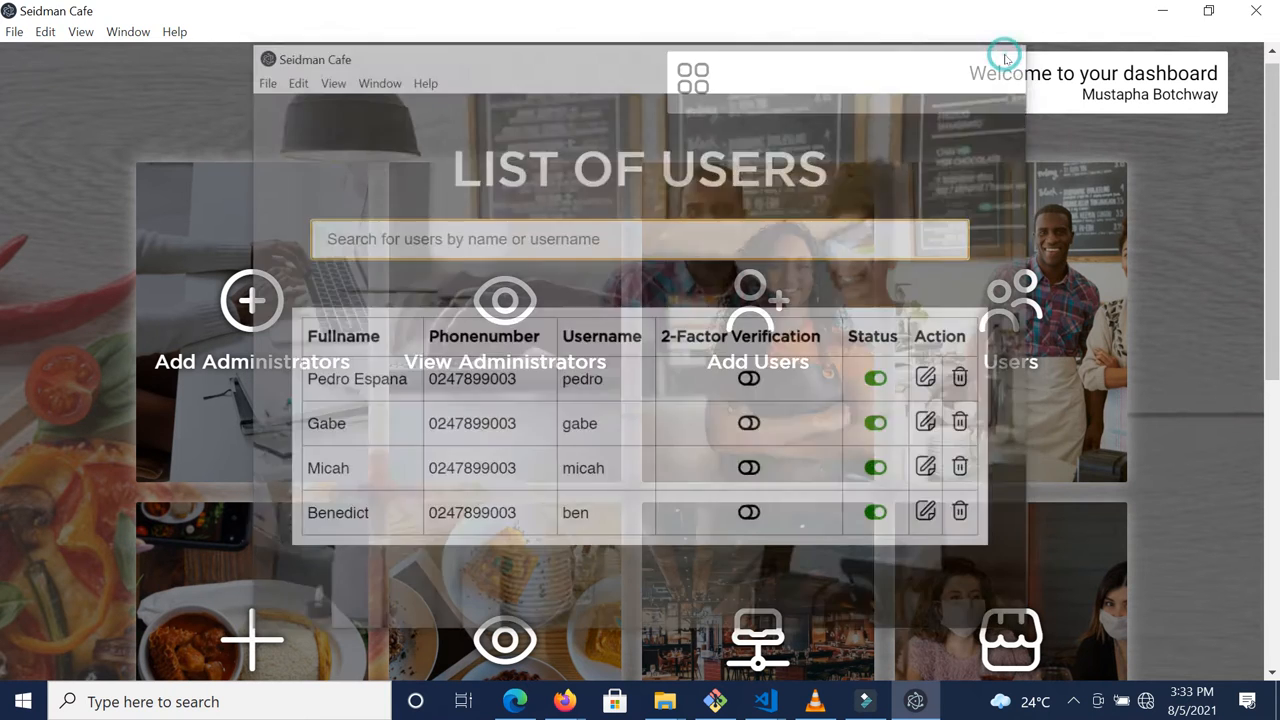
pyautogui.scroll(-3, 1183, 286)
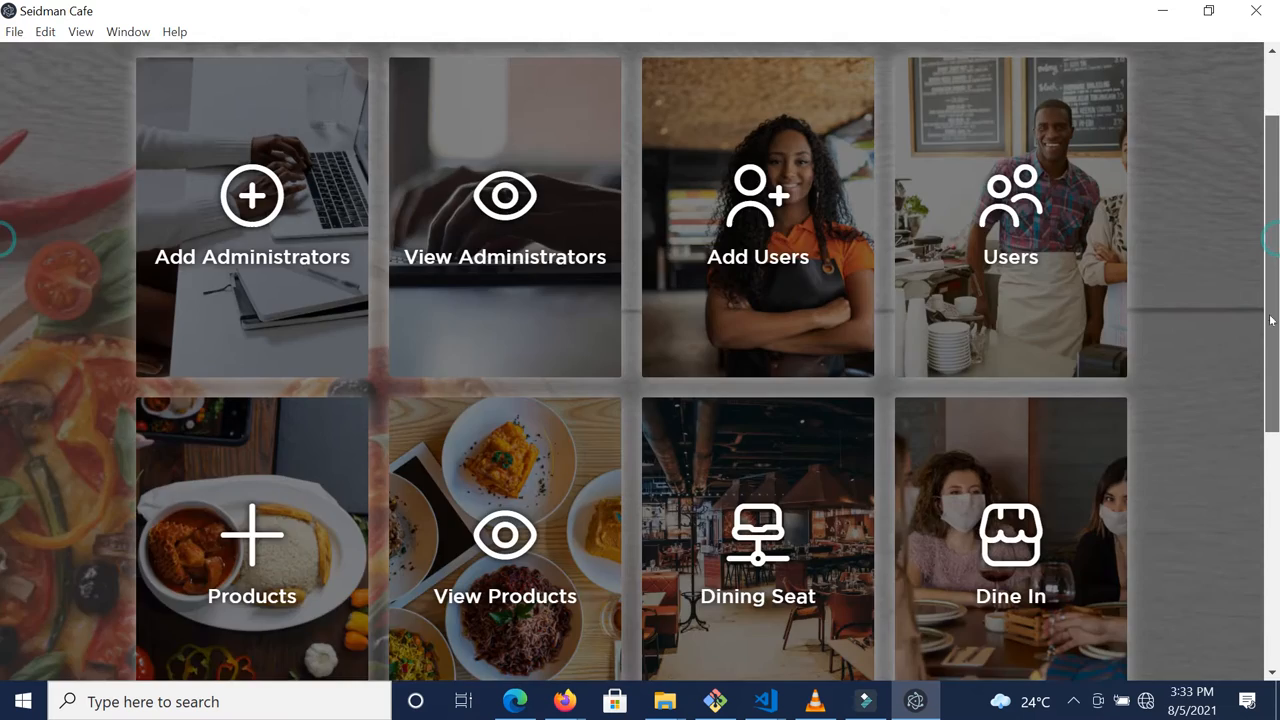
pyautogui.click(520, 329)
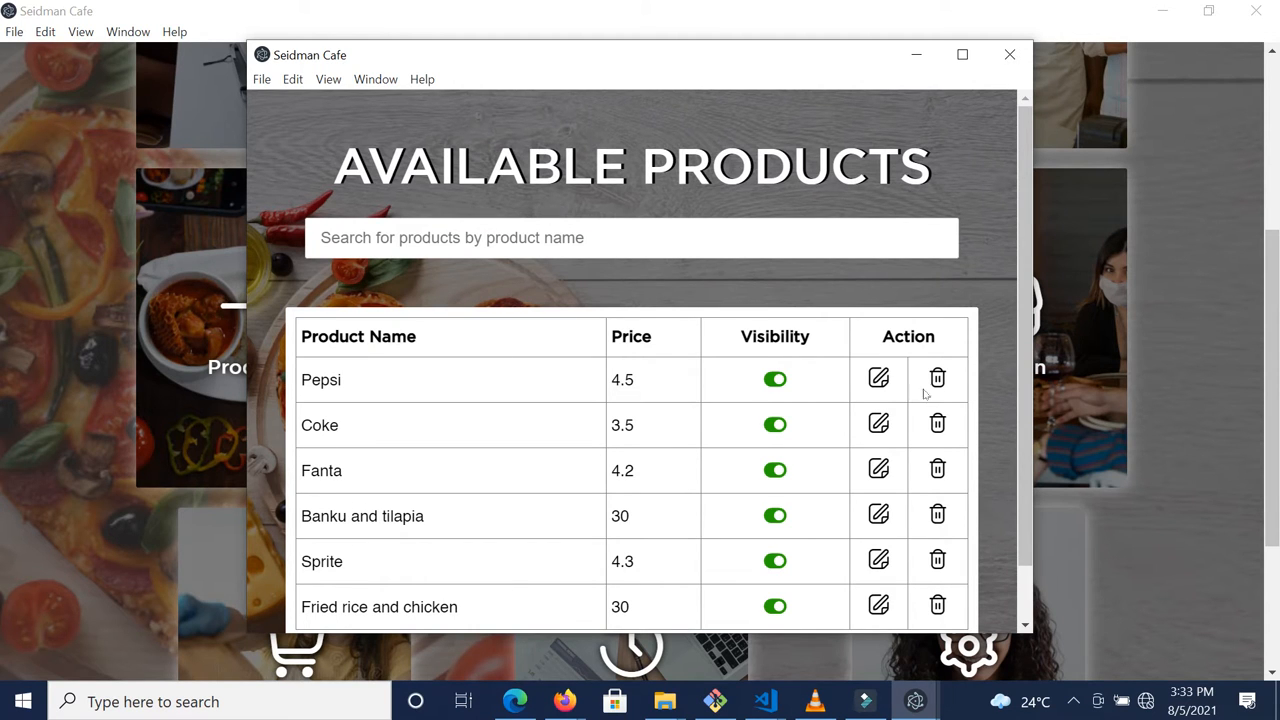
pyautogui.moveTo(1027, 354); pyautogui.dragTo(1012, 213)
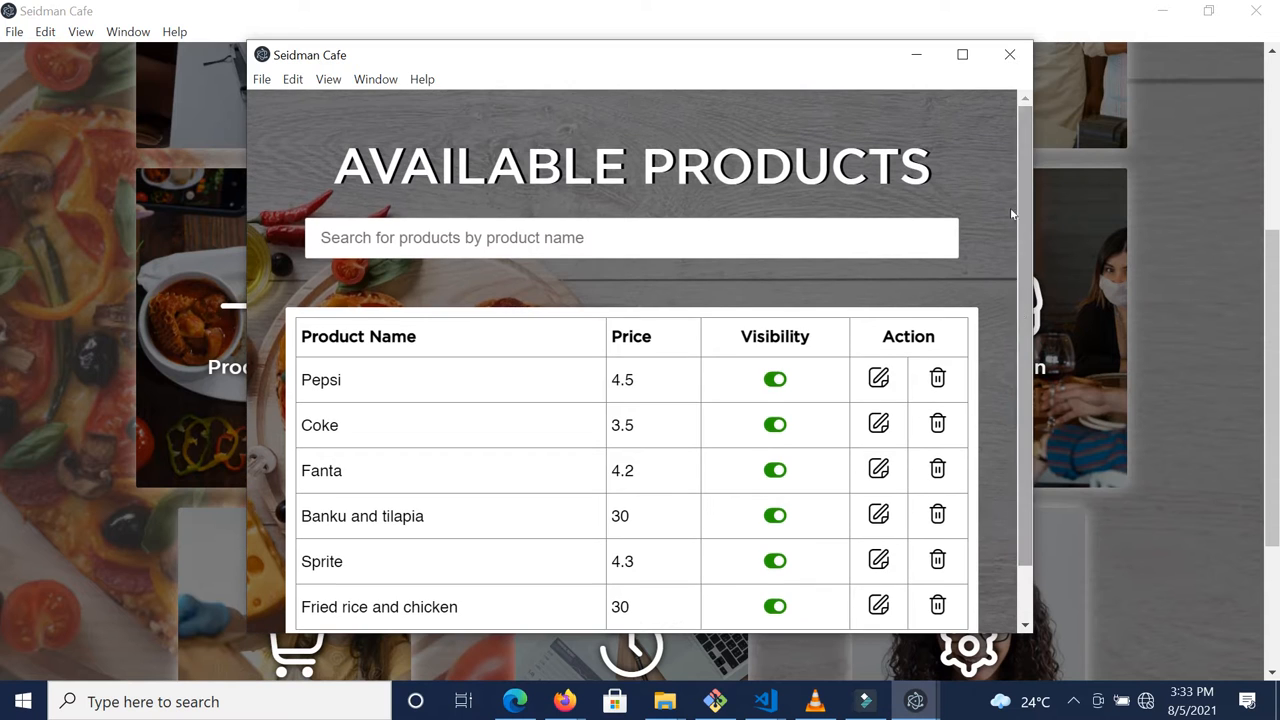
pyautogui.click(1009, 54)
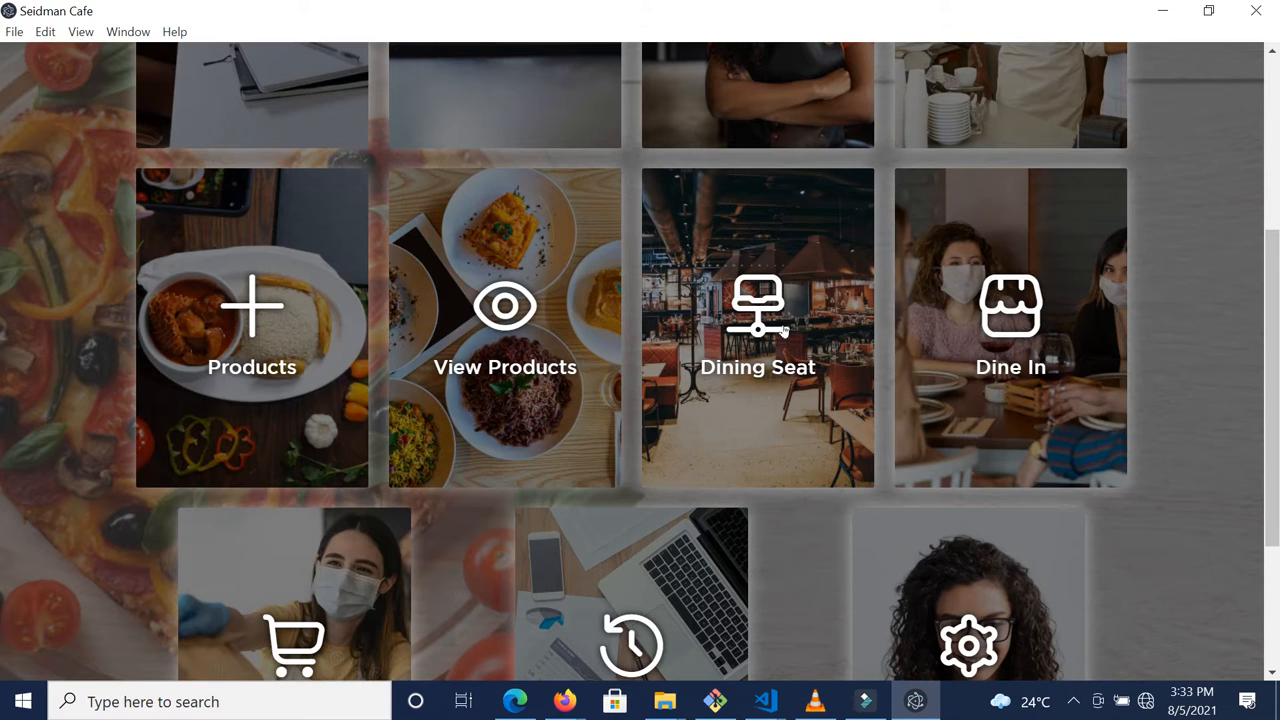
# - Set the number of dining seats to 10
pyautogui.click(783, 330)
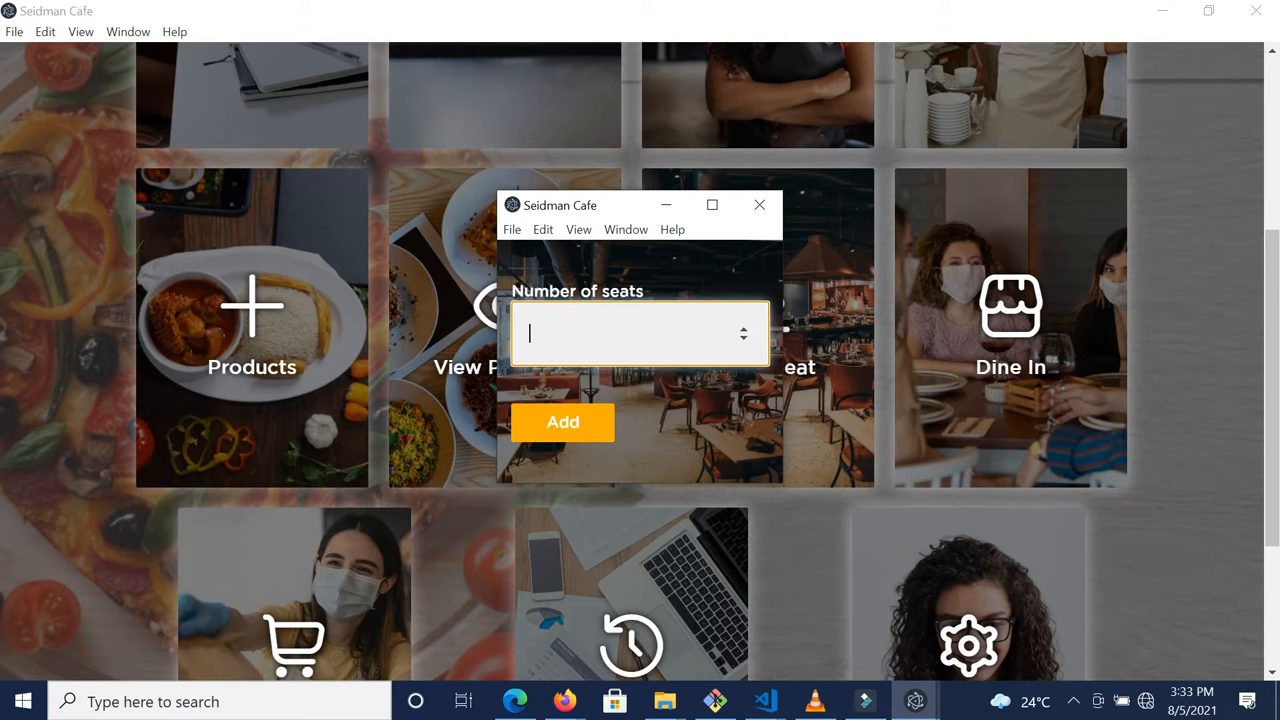
pyautogui.write('10')
pyautogui.click(568, 425)
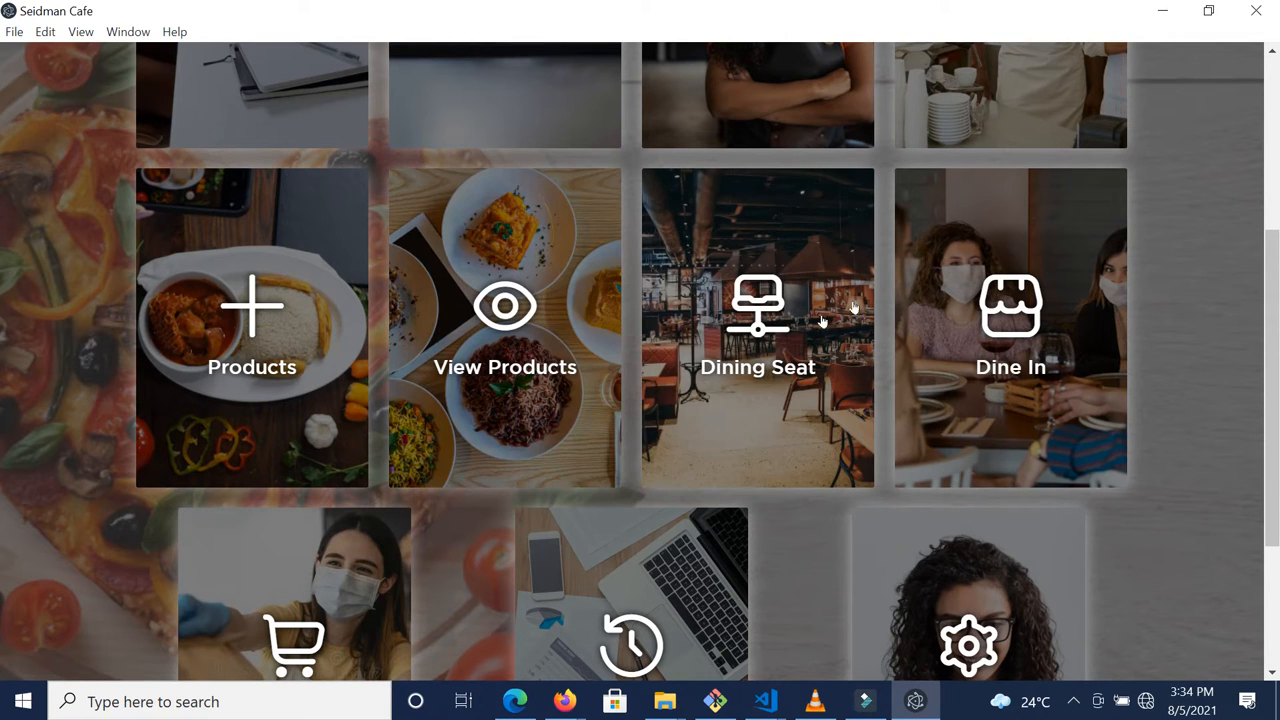
# - Add two Fanta to the dine-in order for table 5 and close the order
pyautogui.click(1066, 380)
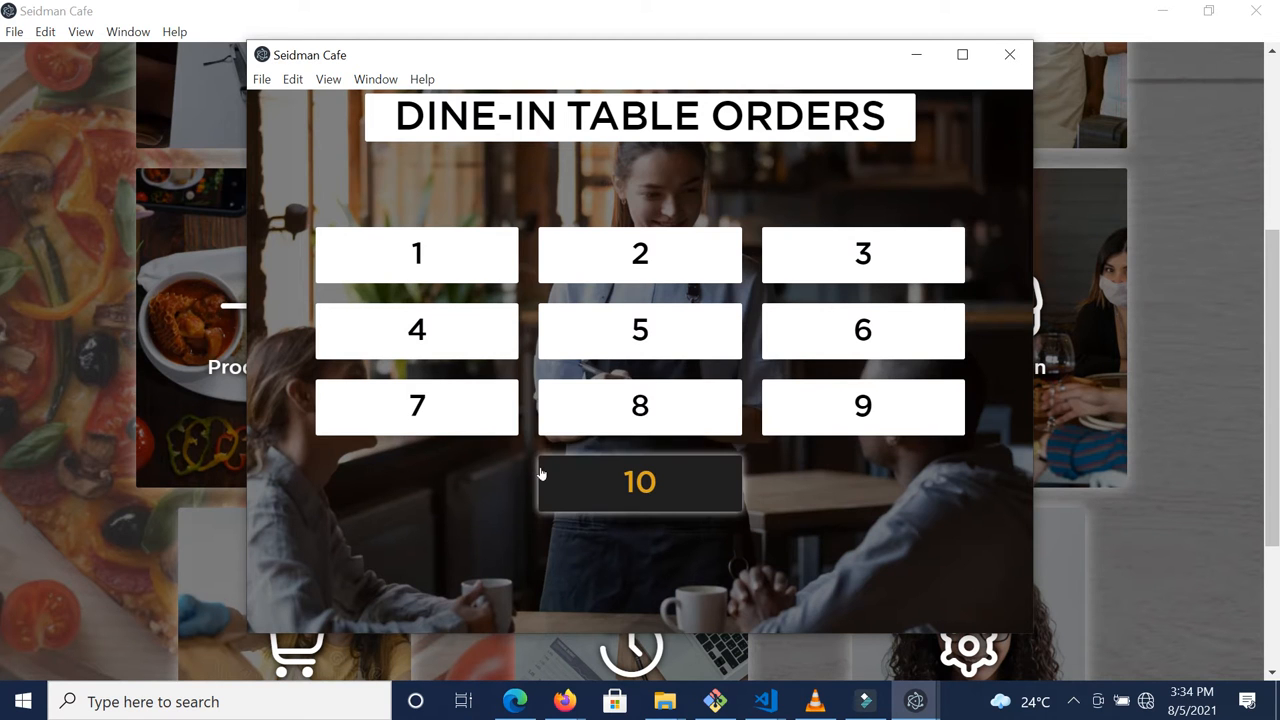
pyautogui.click(649, 349)
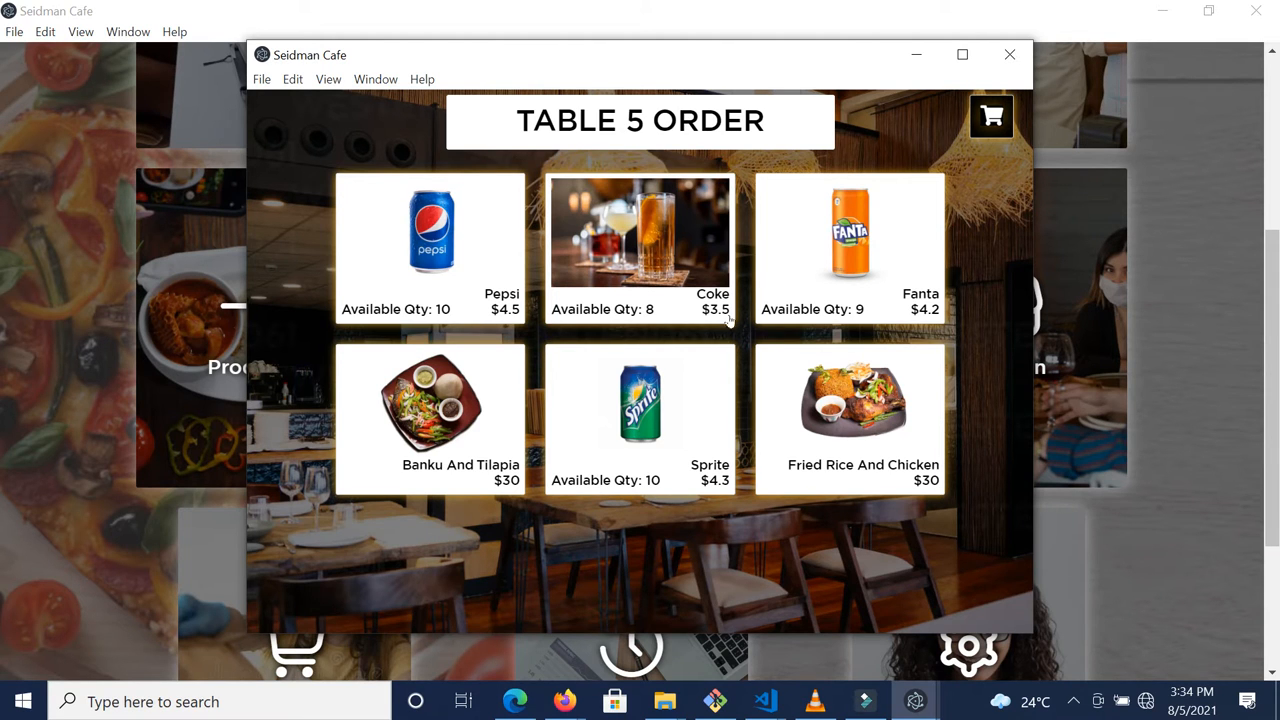
pyautogui.click(830, 240)
pyautogui.click(830, 240)
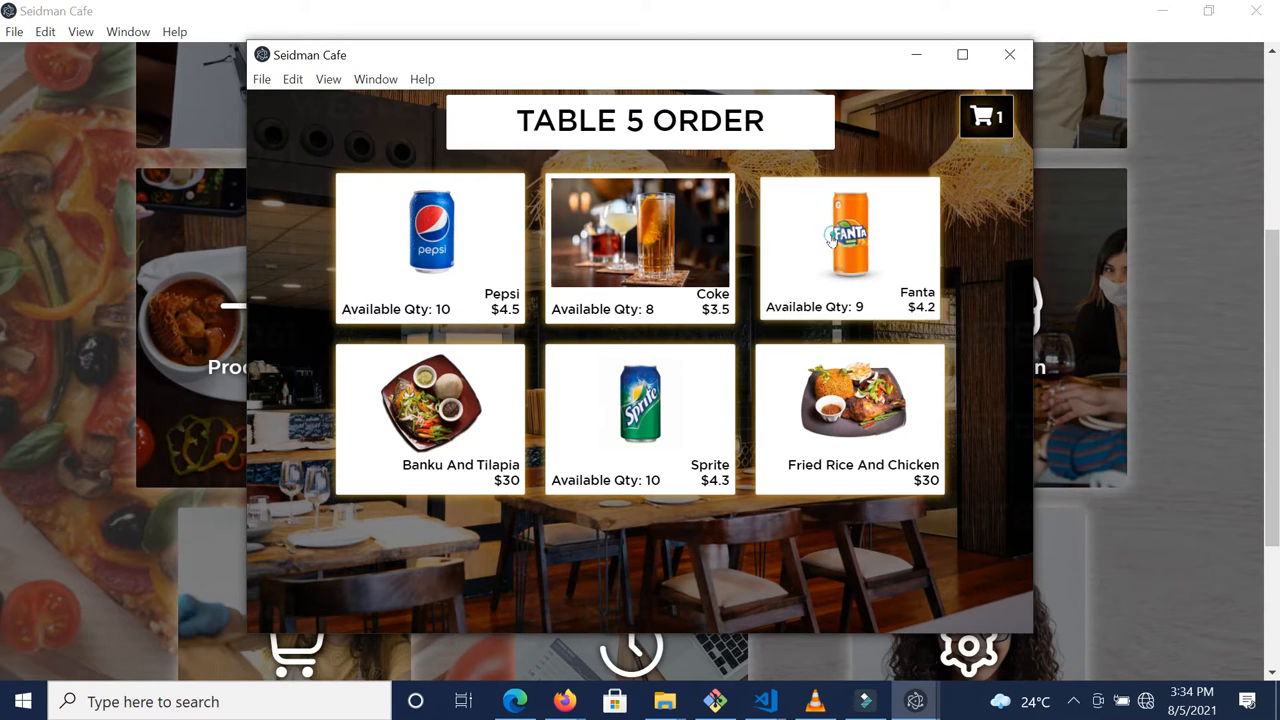
pyautogui.click(1015, 60)
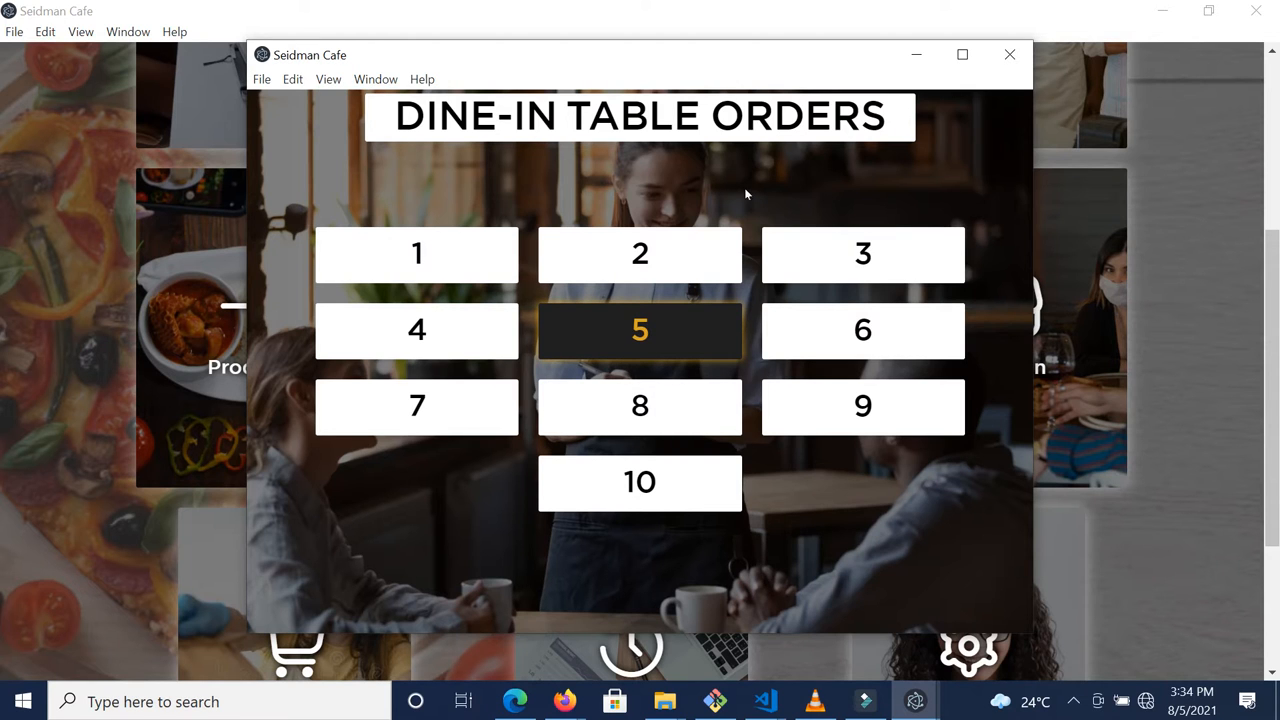
# - Reopen the table 5 order, remove the Fanta from its cart and close the order
pyautogui.click(679, 333)
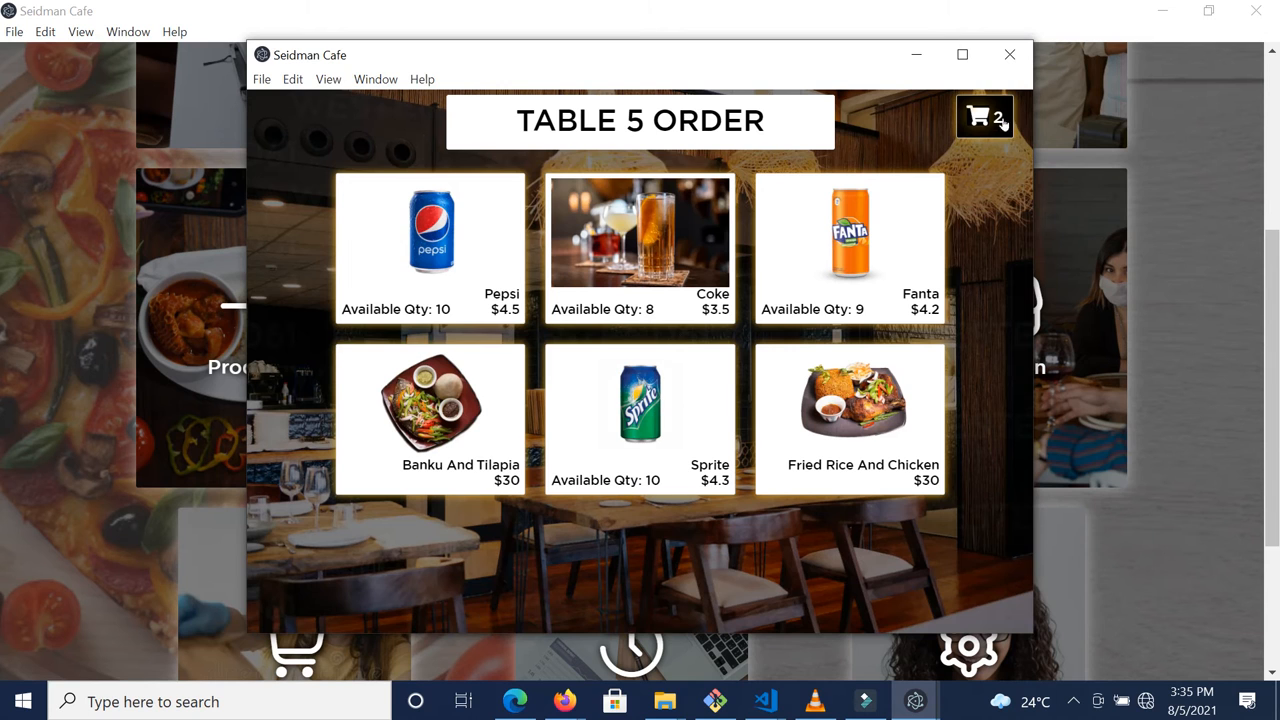
pyautogui.click(1001, 119)
pyautogui.click(1003, 291)
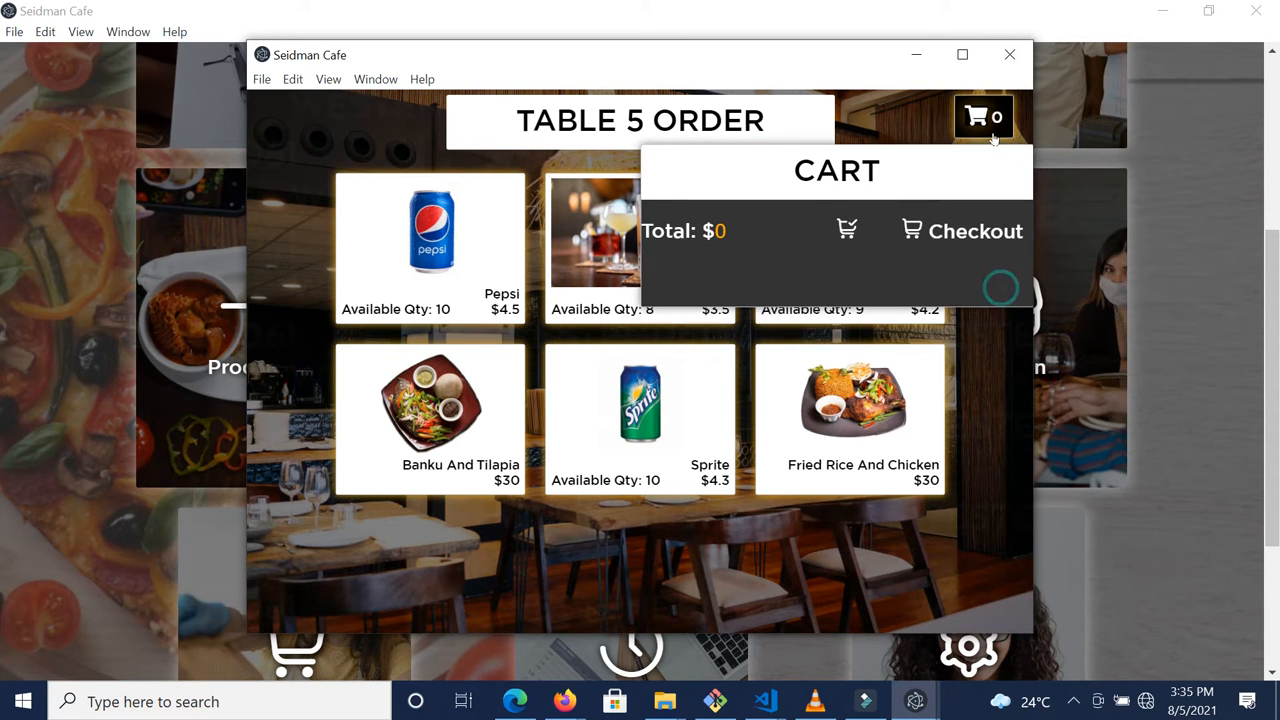
pyautogui.click(1010, 54)
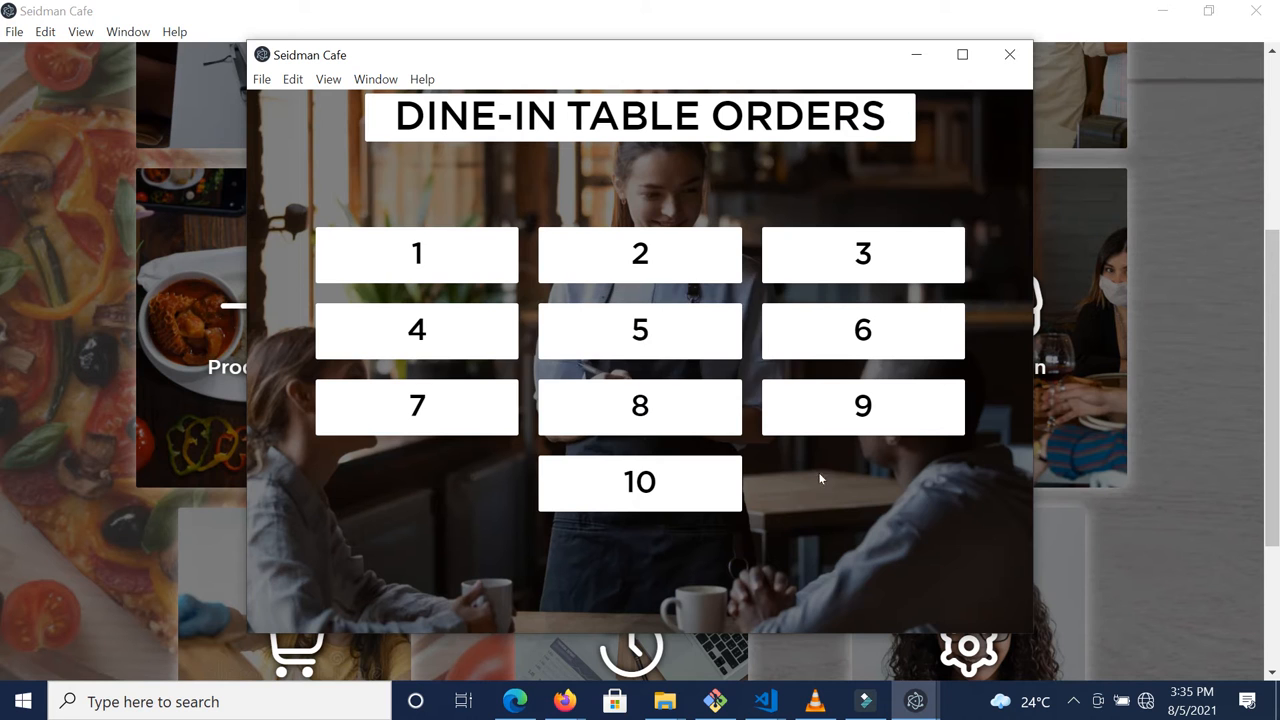
# - Add two Fanta to the dine-in order for table 5 and mark the cart items as served
pyautogui.click(641, 338)
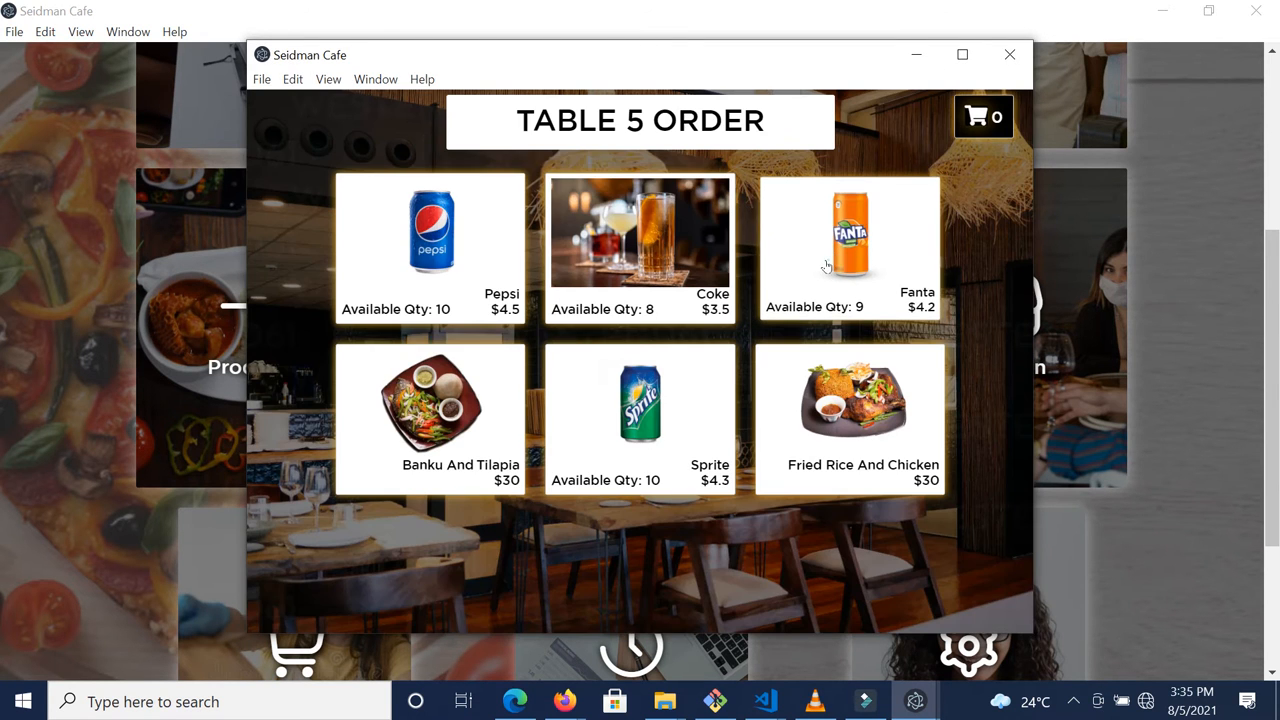
pyautogui.doubleClick(826, 266)
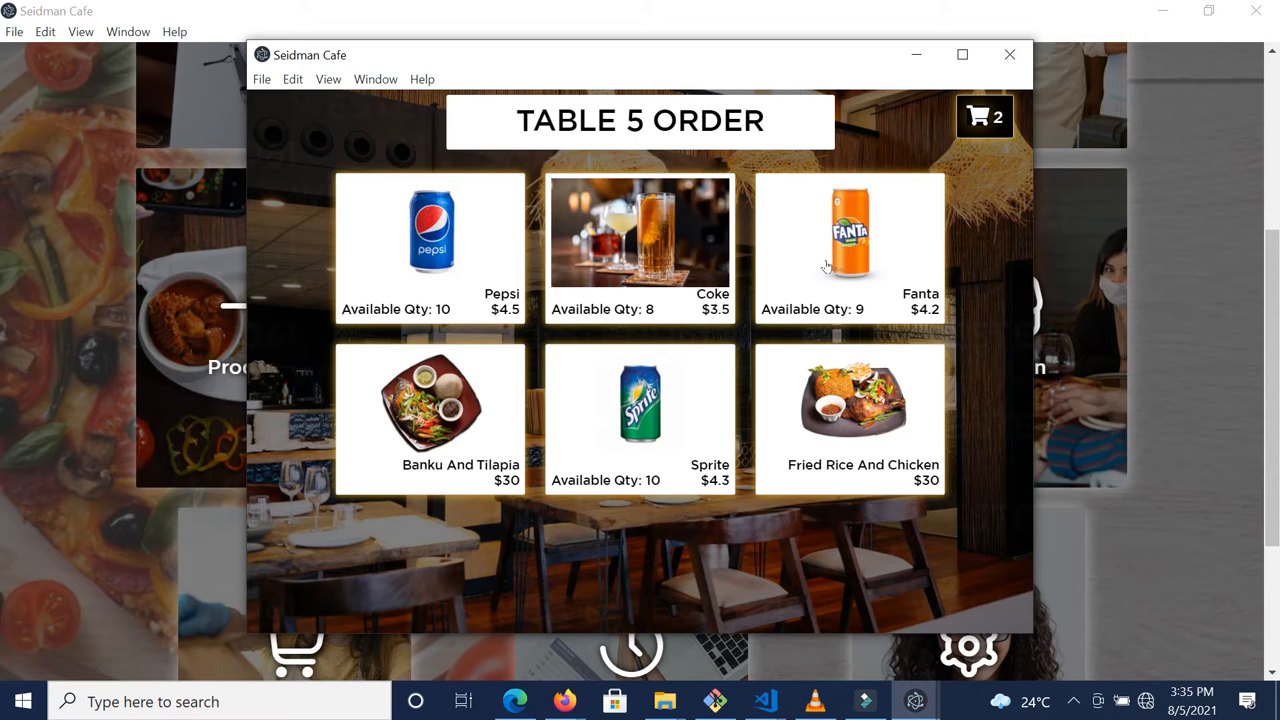
pyautogui.click(969, 121)
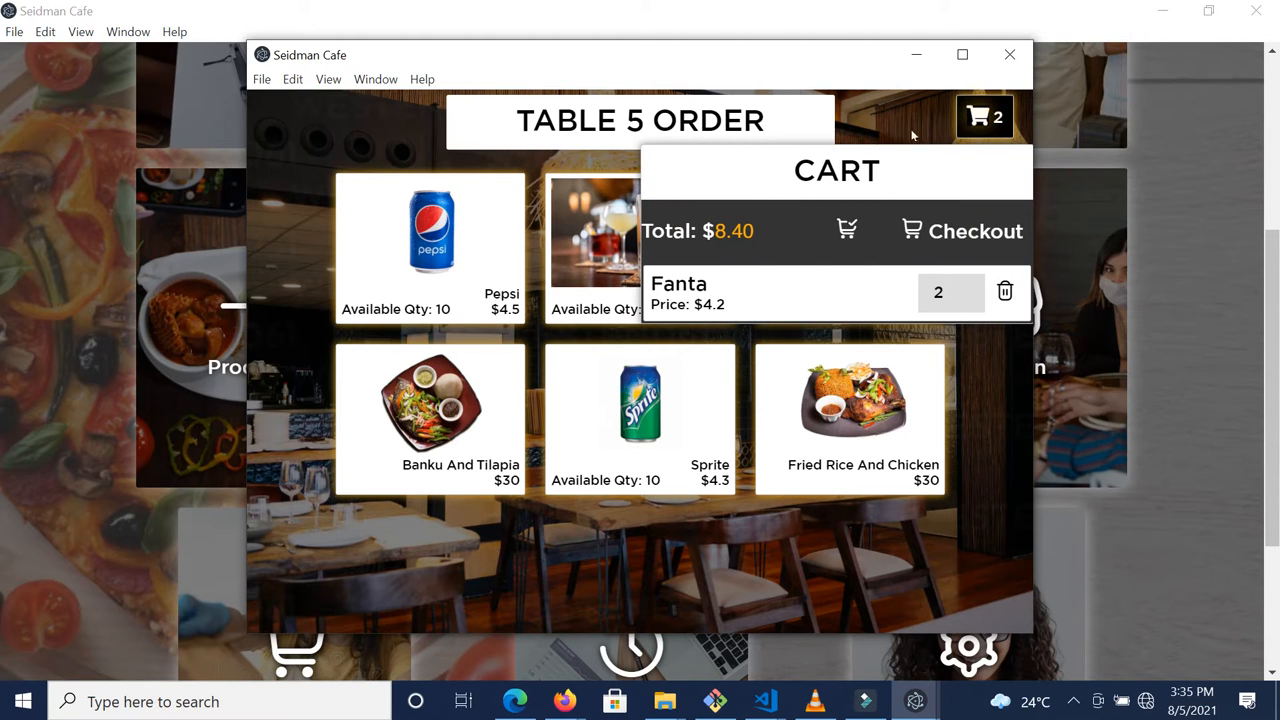
pyautogui.click(996, 116)
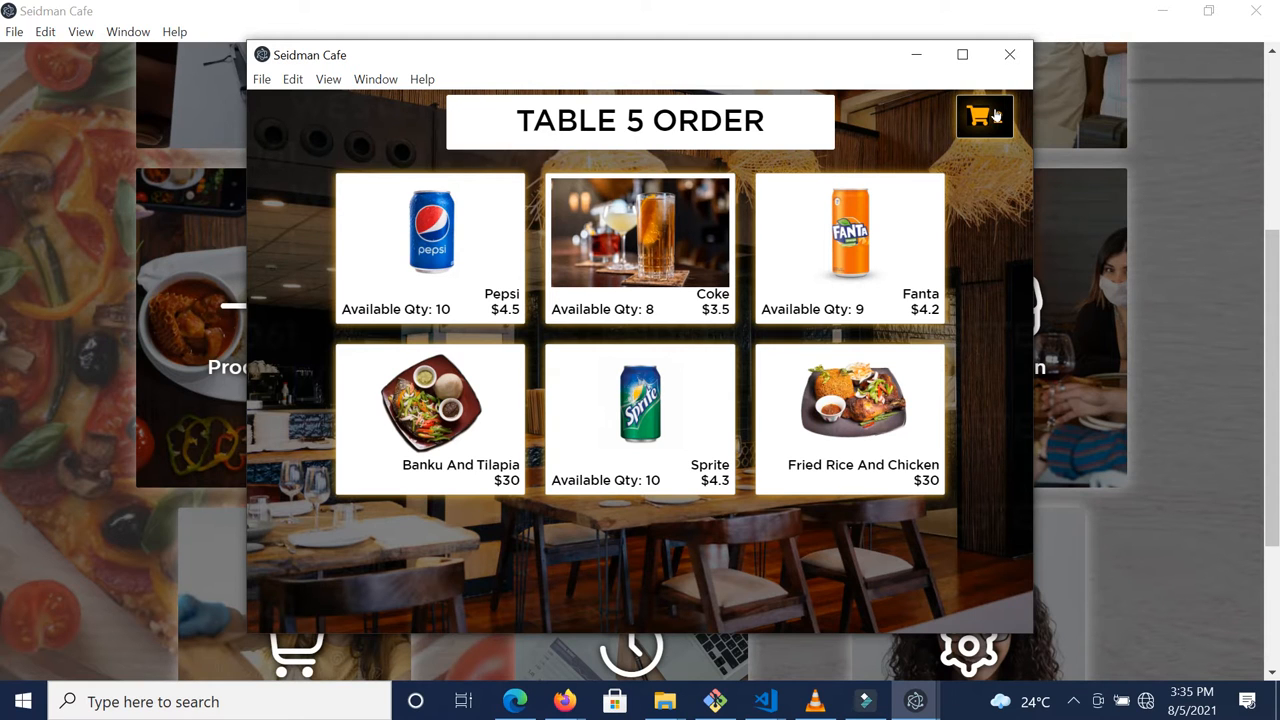
pyautogui.click(996, 116)
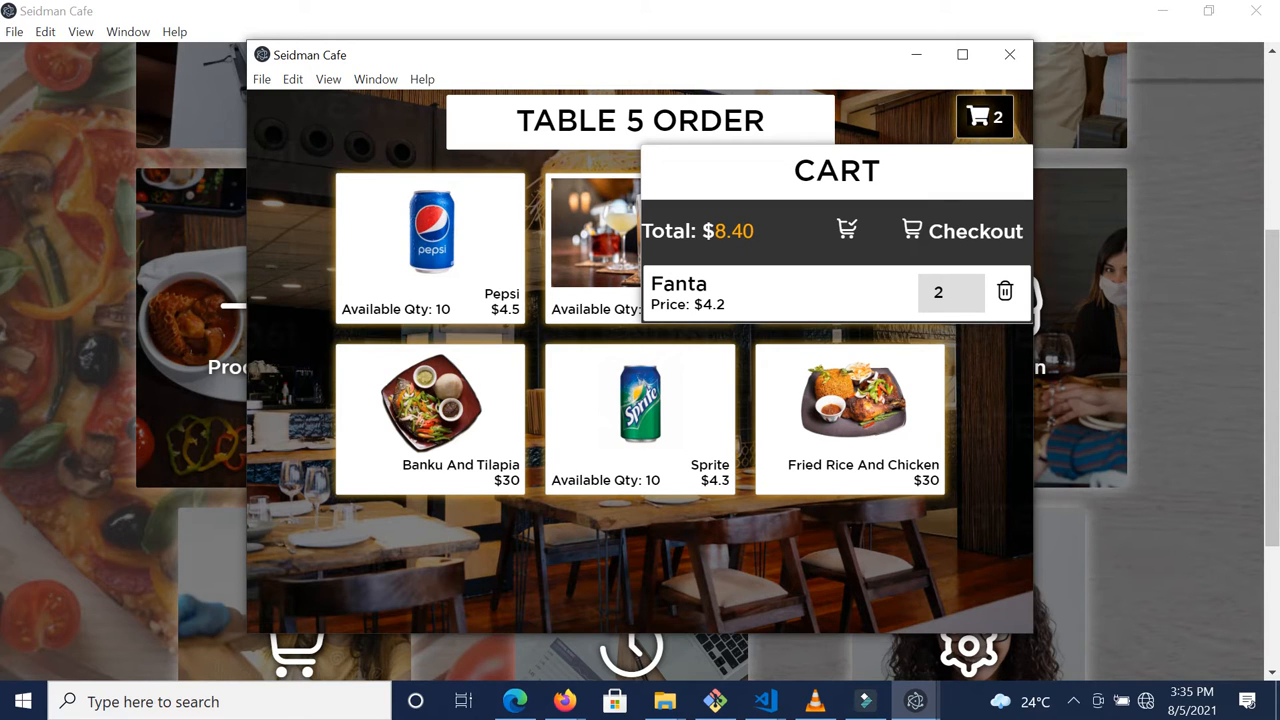
pyautogui.click(845, 230)
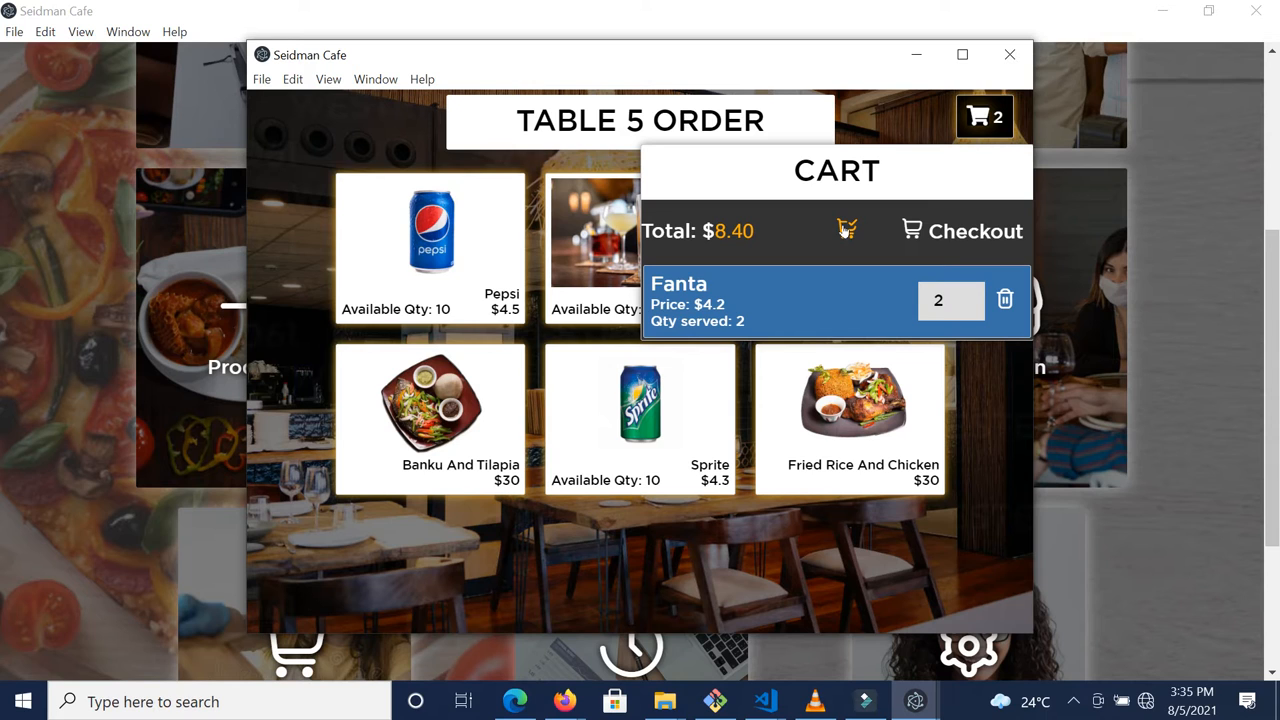
# - Try to reduce the served Fanta's quantity to 1 and read the cart error in the system notifications
pyautogui.click(961, 307)
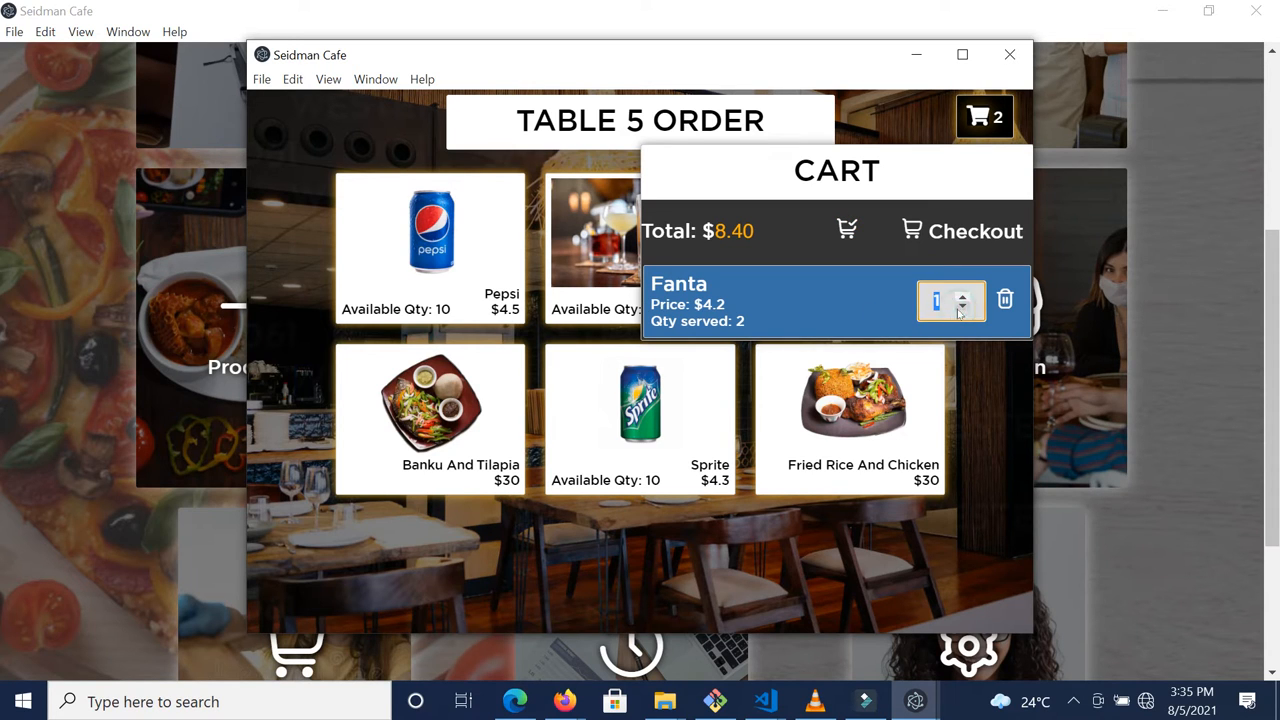
pyautogui.click(969, 380)
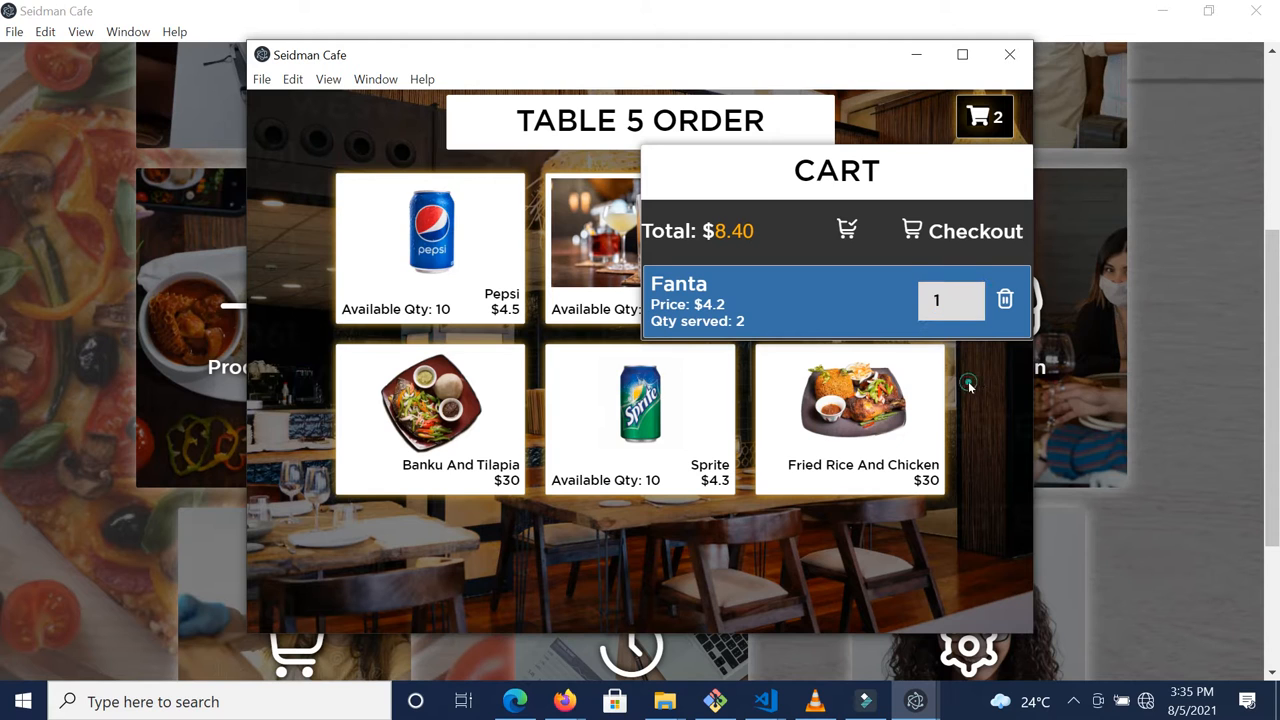
pyautogui.click(1247, 703)
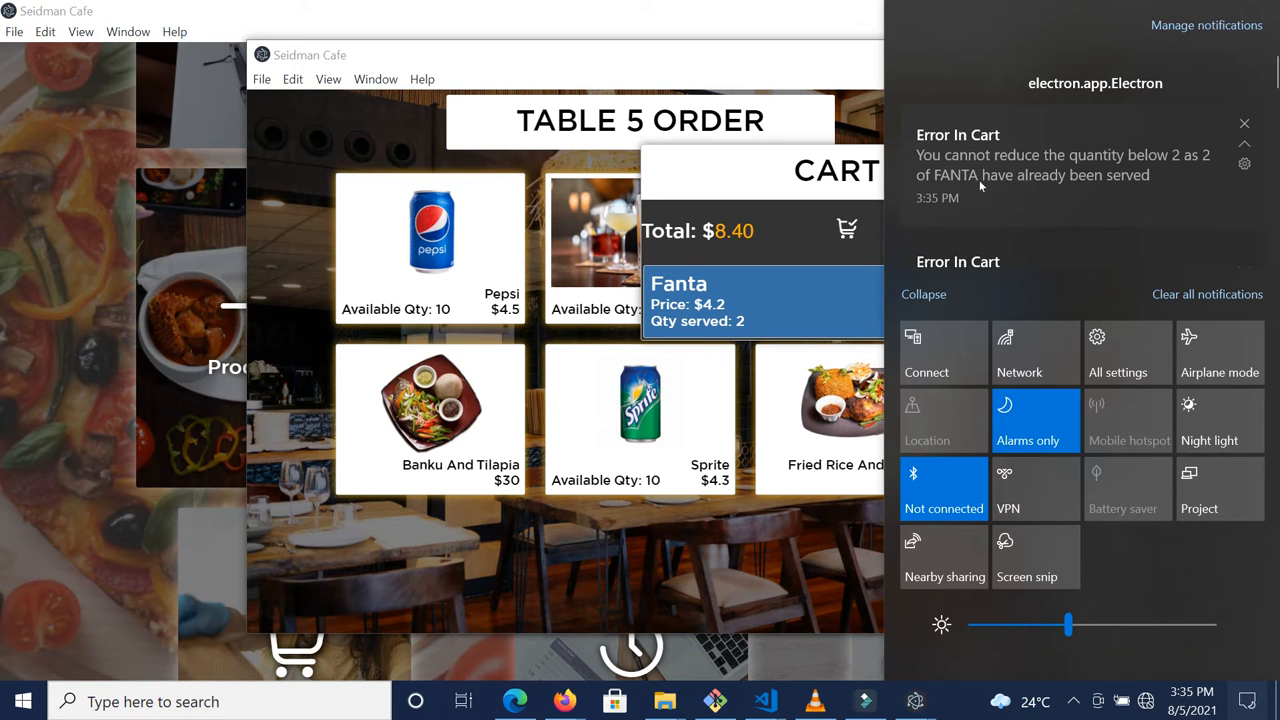
pyautogui.click(818, 155)
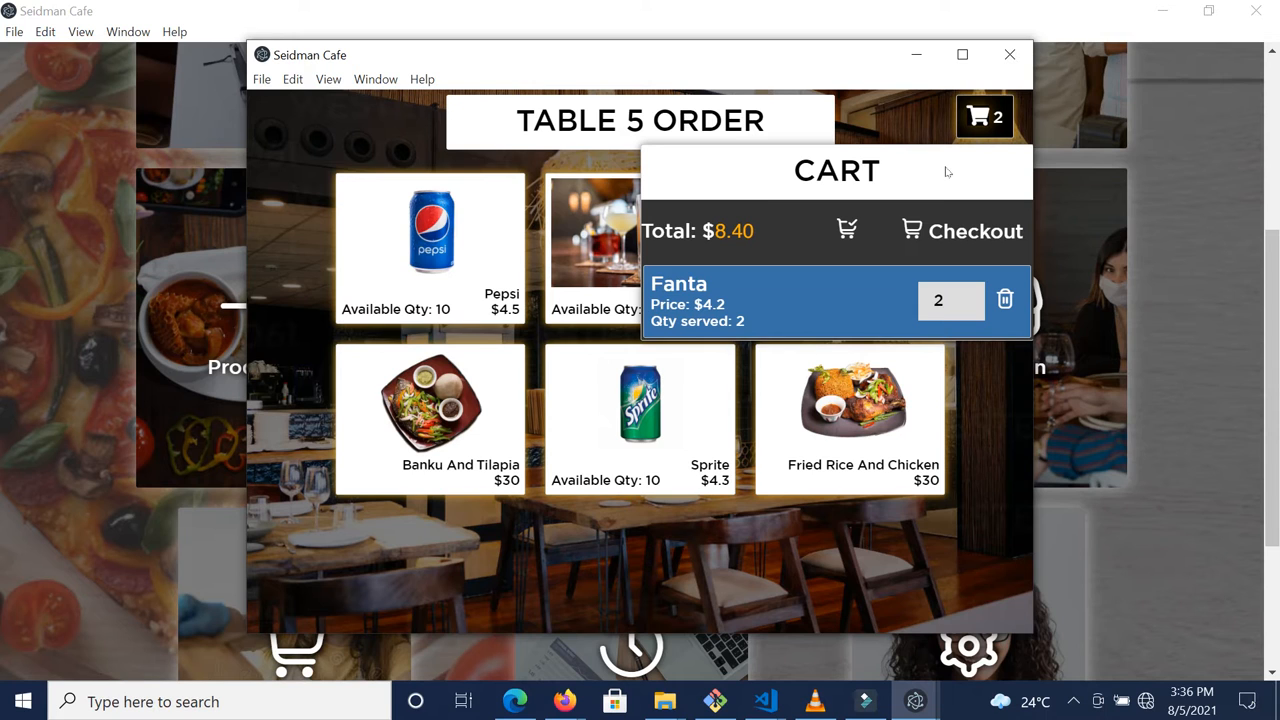
pyautogui.click(985, 130)
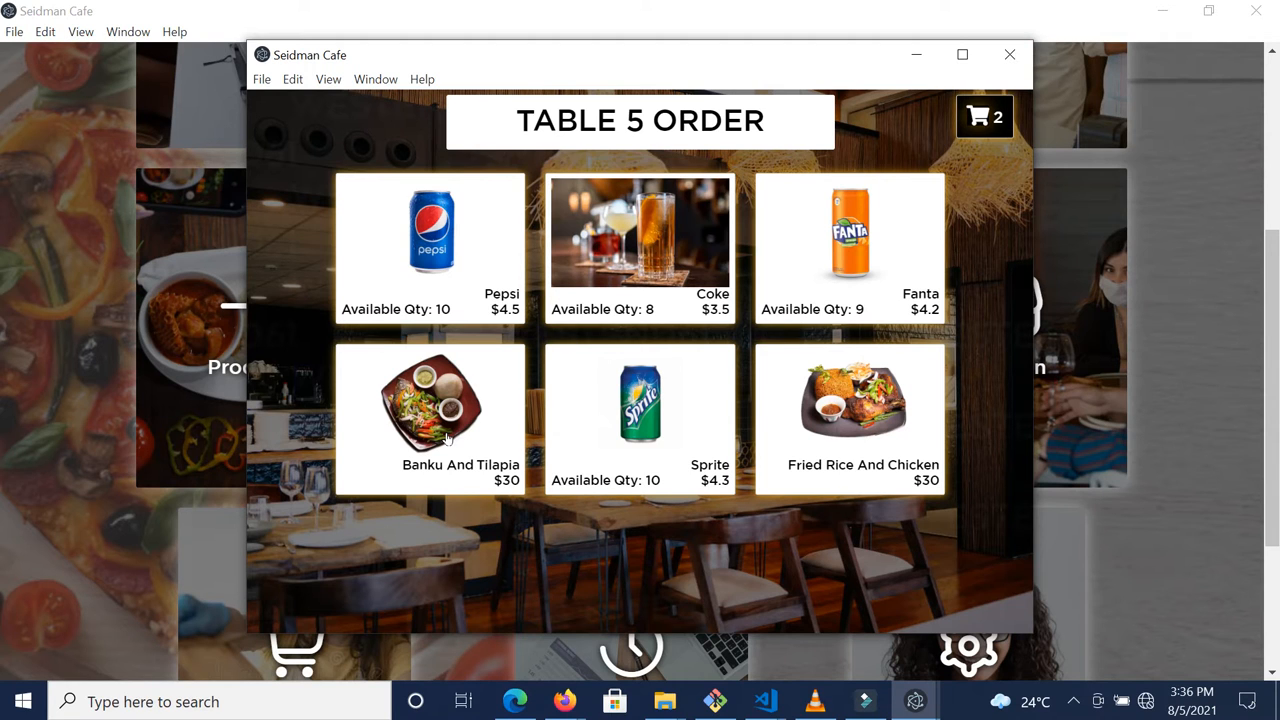
# - Add one Banku and Tilapia and one Fried Rice and Chicken to the table 5 order and mark the cart items as served
pyautogui.click(446, 436)
pyautogui.click(780, 415)
pyautogui.click(992, 118)
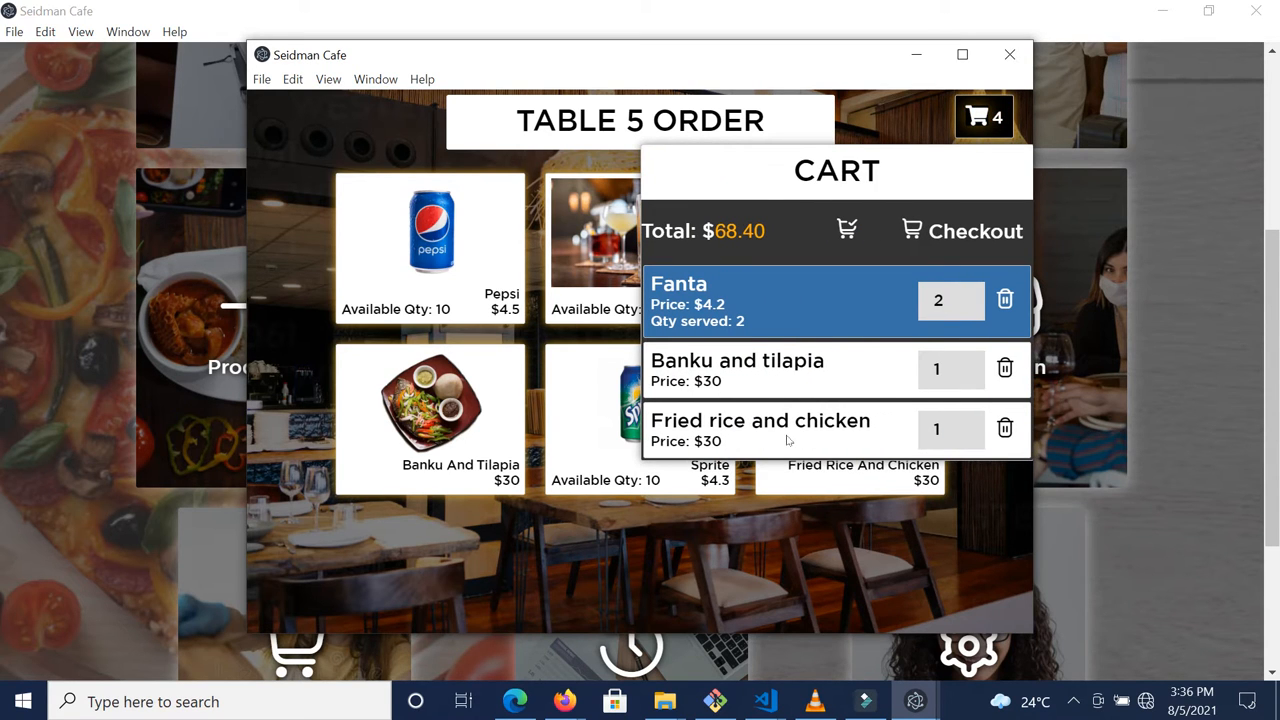
pyautogui.click(846, 232)
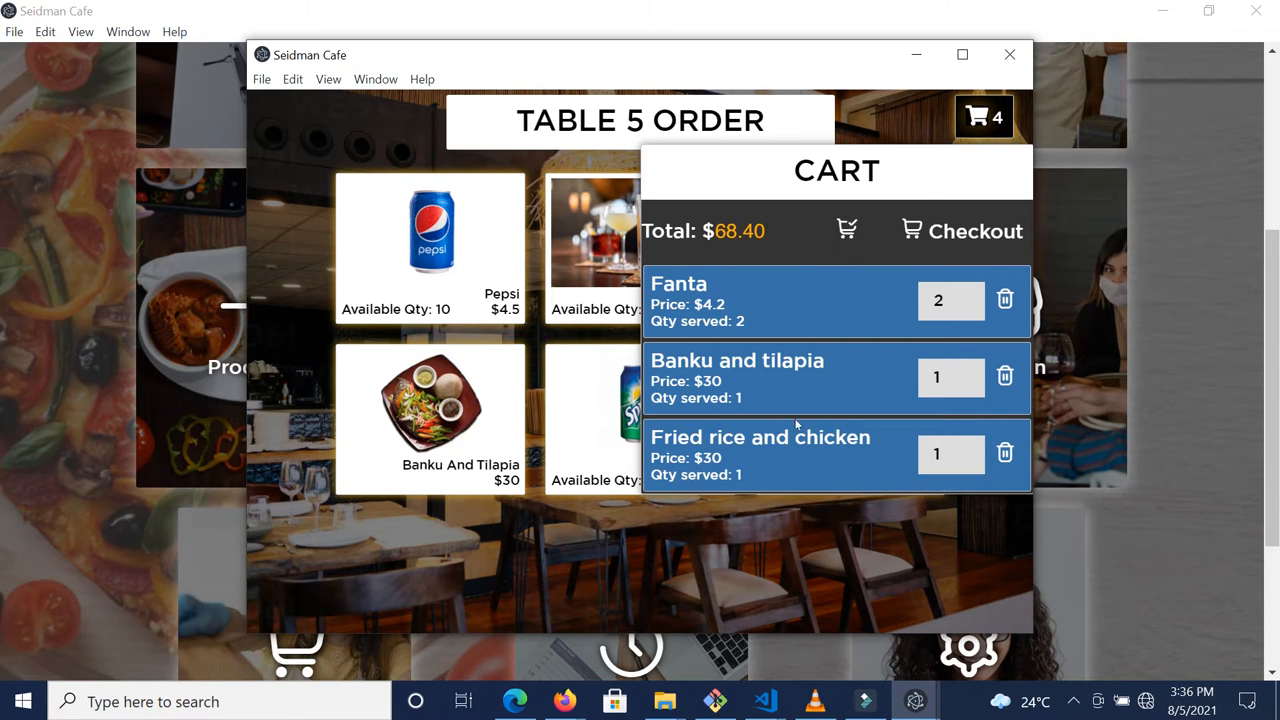
pyautogui.moveTo(962, 377)
pyautogui.click(986, 232)
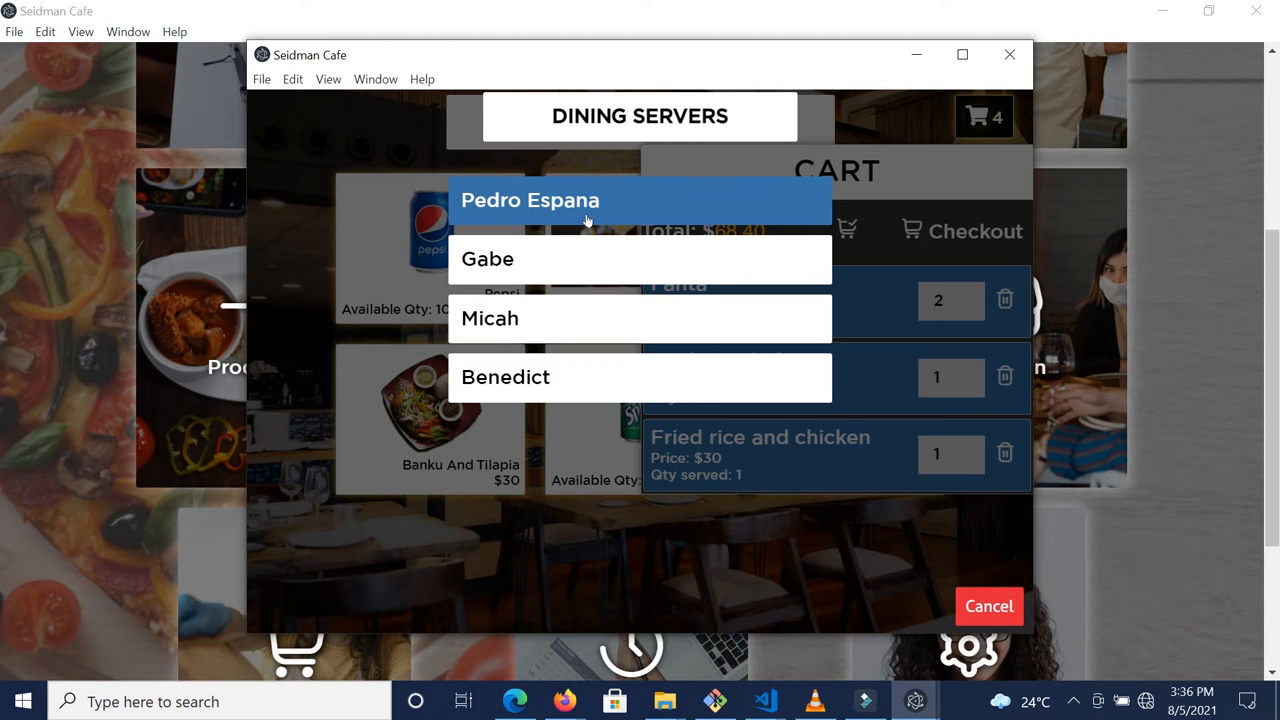
pyautogui.click(990, 604)
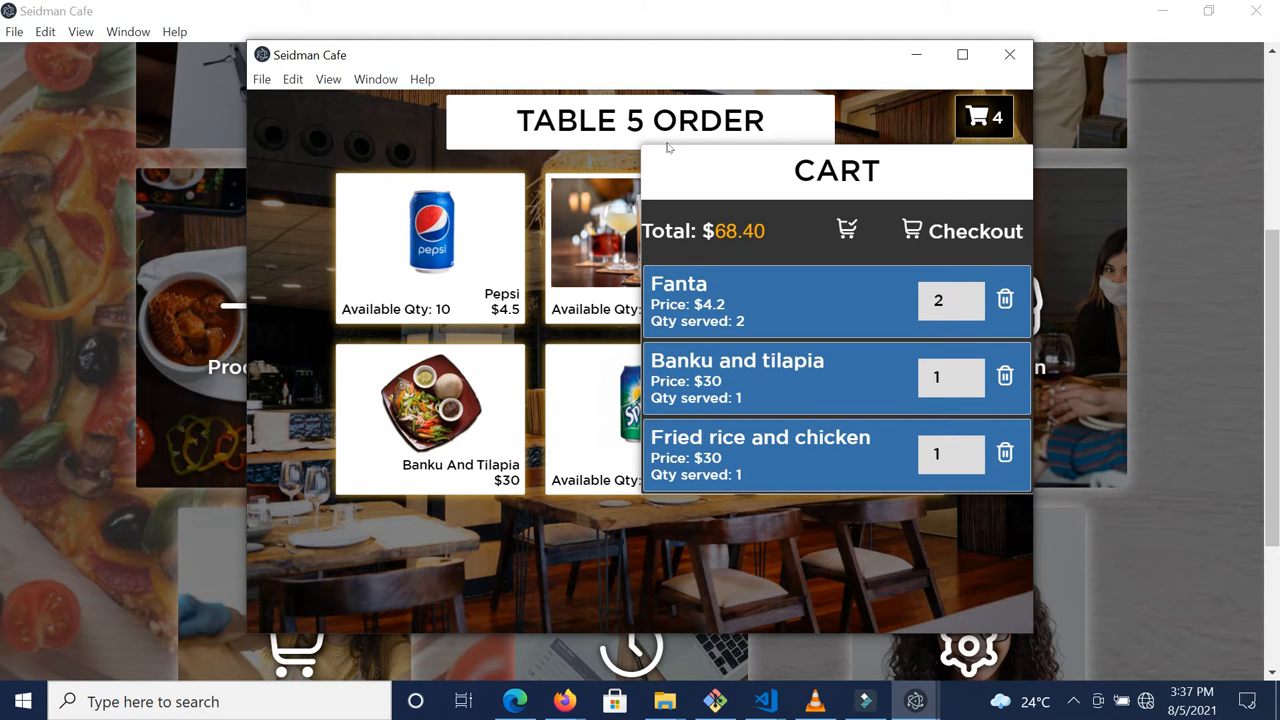
# - Check out the table 5 cart under the first listed dining server and review the dine-in receipt
pyautogui.click(940, 237)
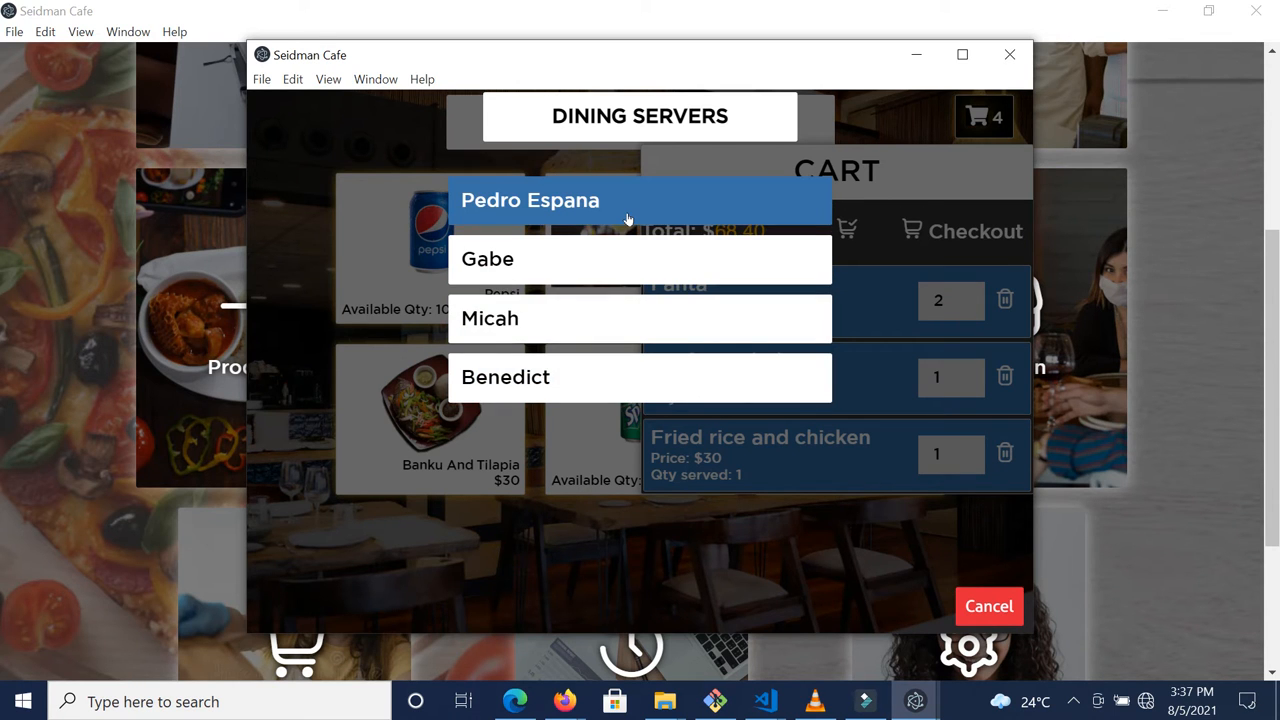
pyautogui.click(574, 217)
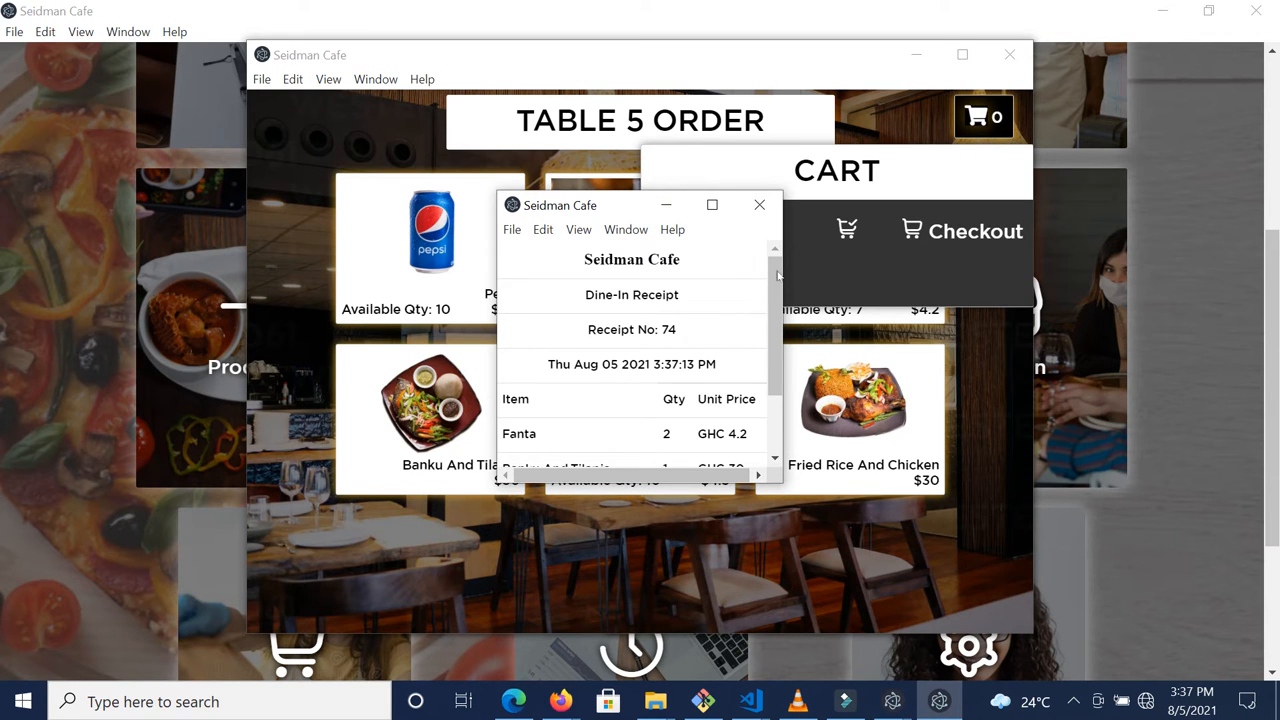
pyautogui.moveTo(780, 274); pyautogui.dragTo(776, 374)
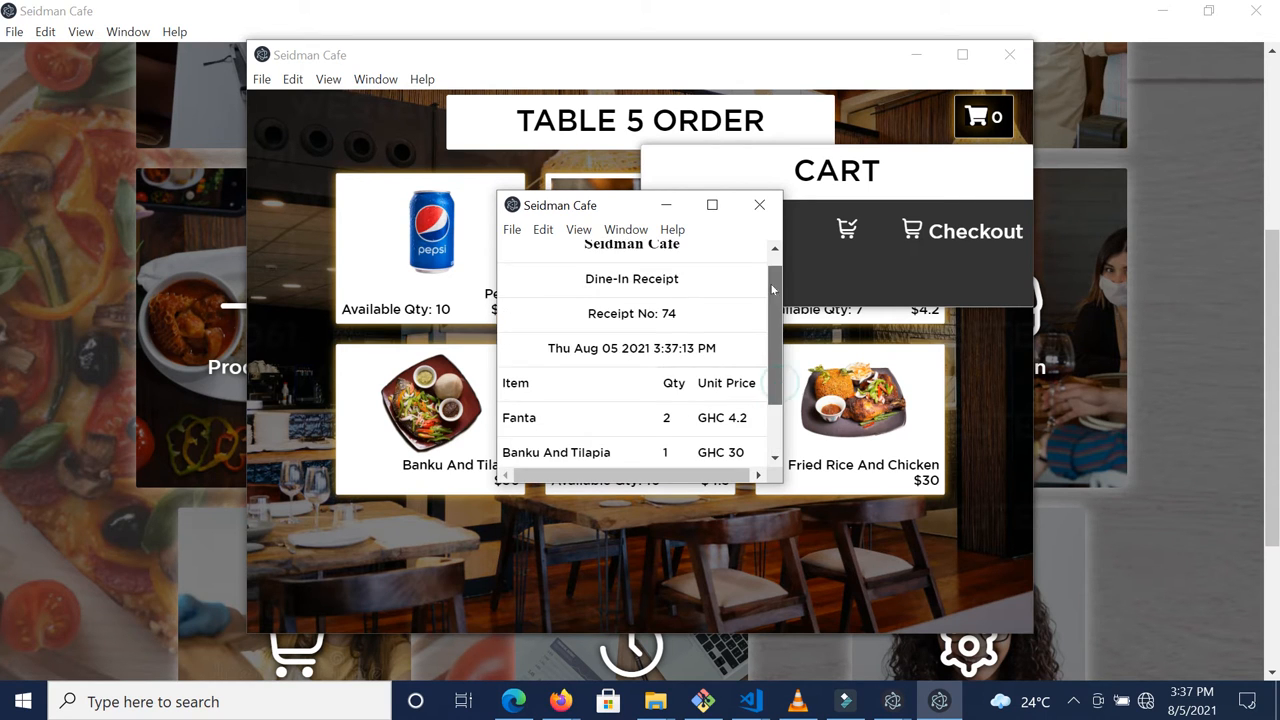
# - Close the table 5 cart and order, and leave the dine-in table orders
pyautogui.click(978, 118)
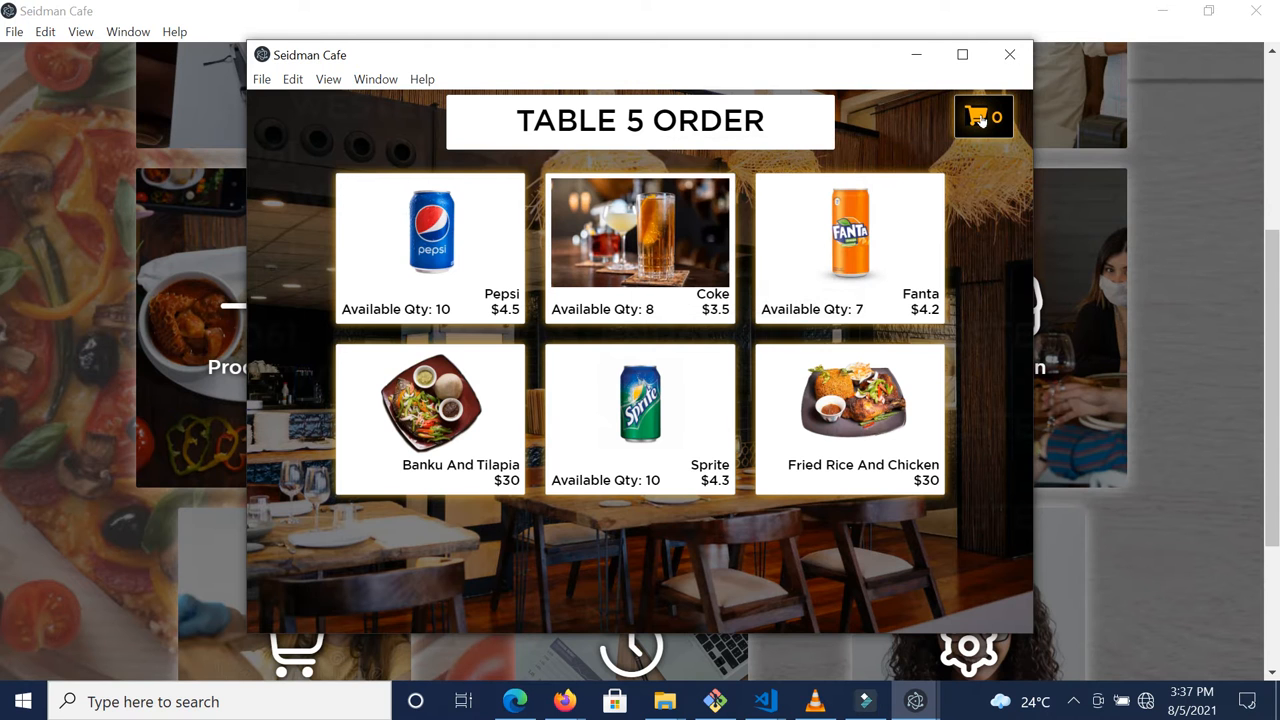
pyautogui.click(1012, 52)
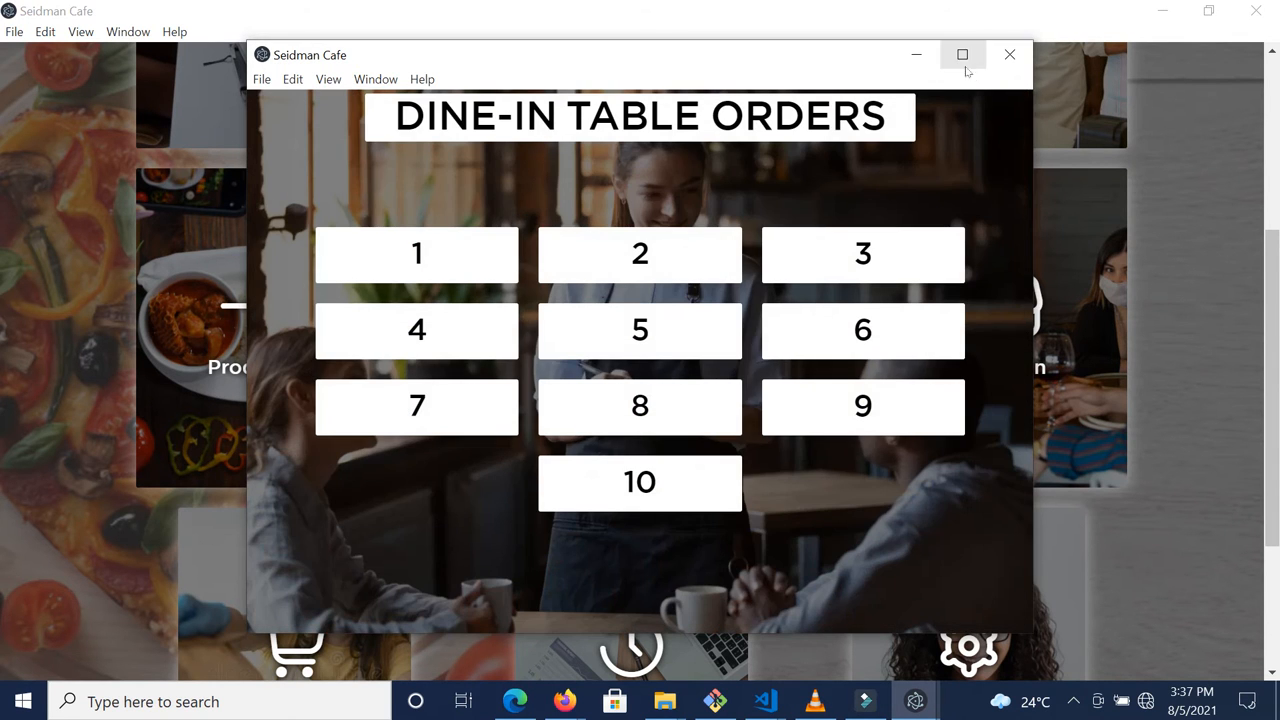
pyautogui.click(1010, 55)
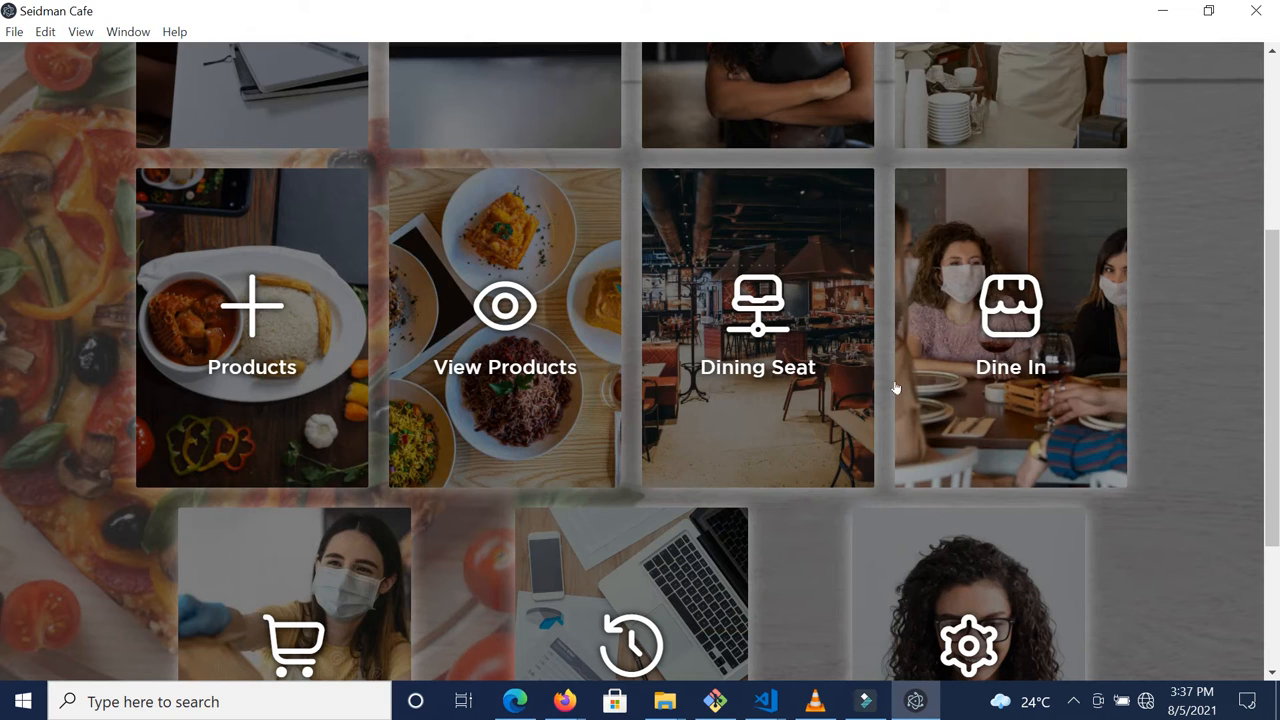
# - Start a take-away order with two Fried Rice and Chicken and two Pepsi
pyautogui.click(300, 630)
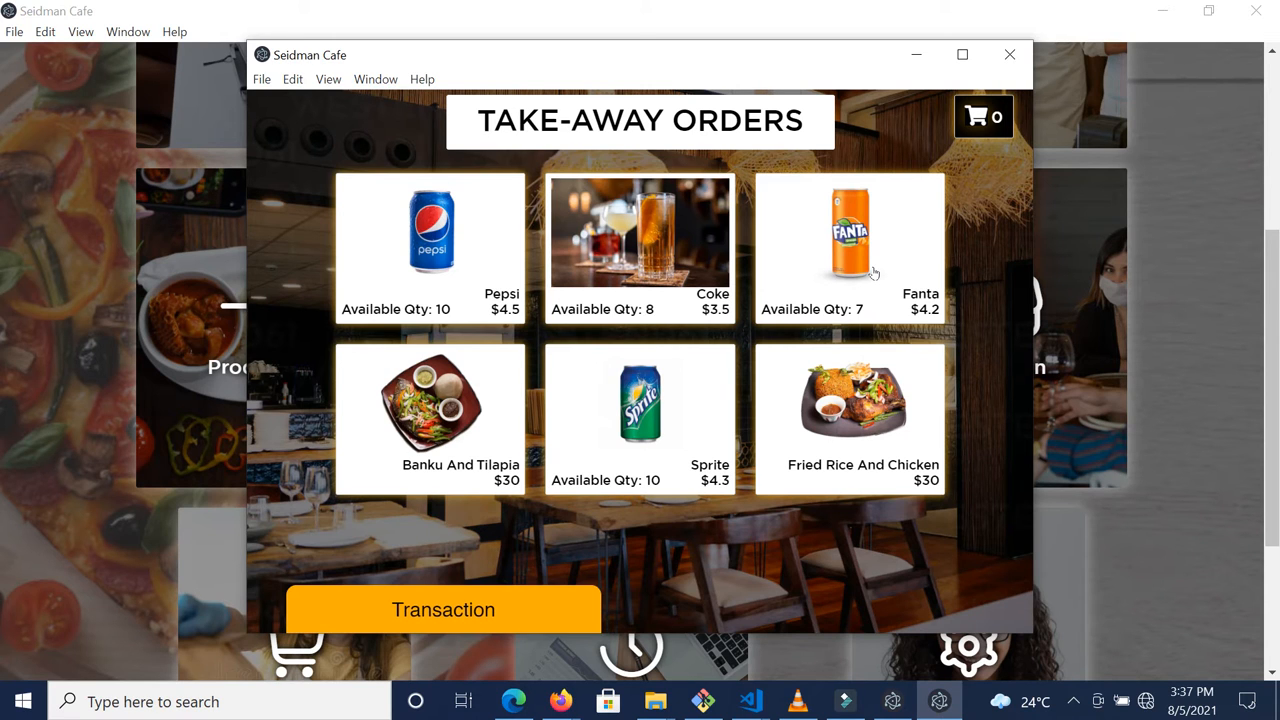
pyautogui.click(855, 408)
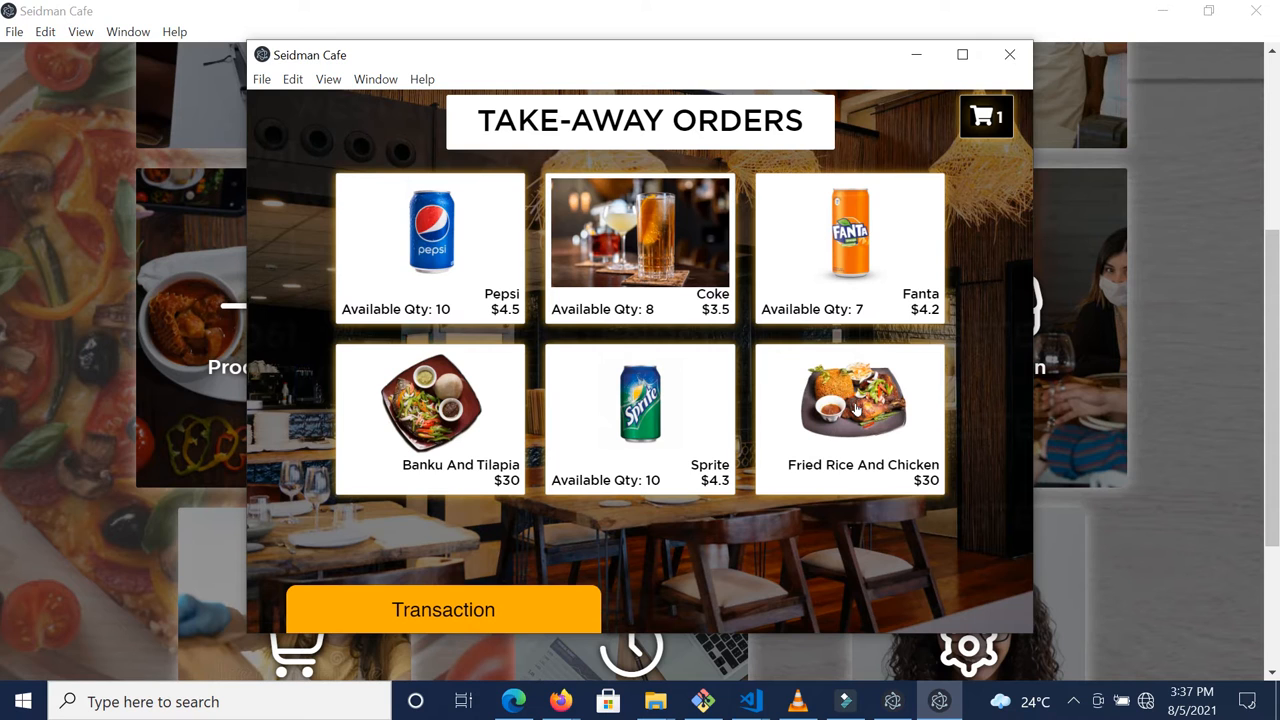
pyautogui.click(855, 408)
pyautogui.click(440, 253)
pyautogui.click(440, 253)
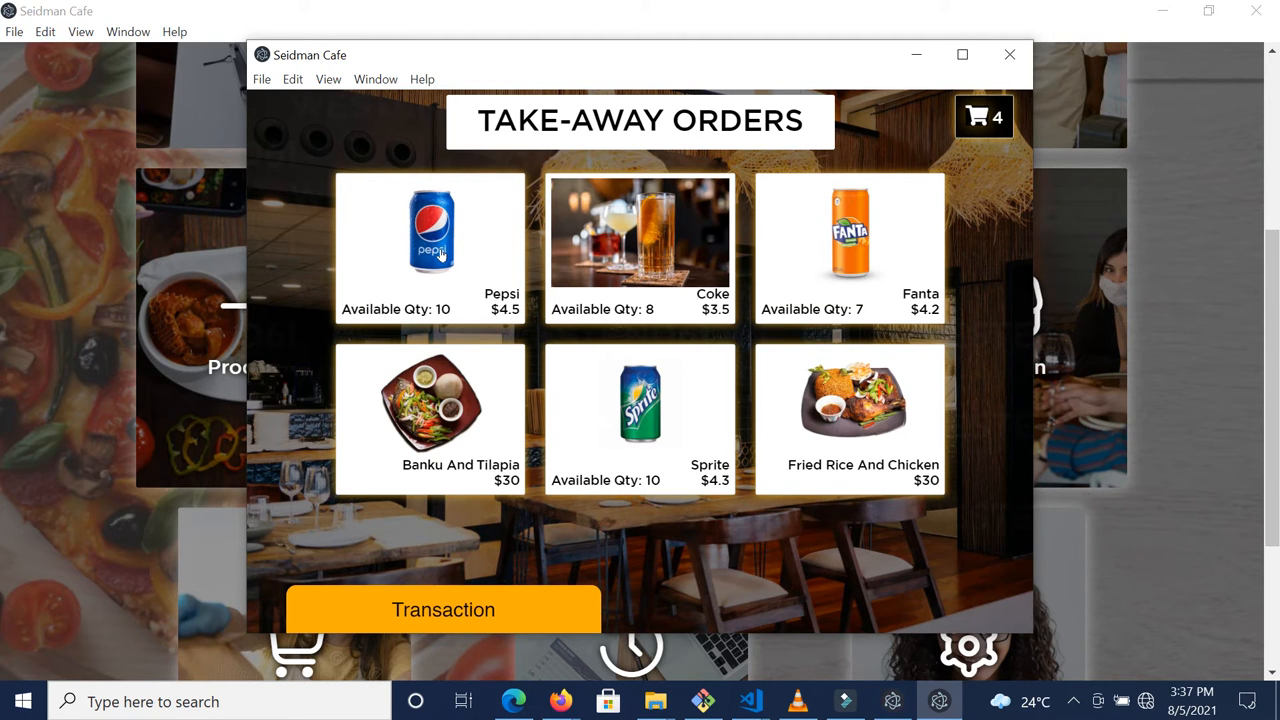
# - Save the take-away cart under a cart name and restore it from the saved carts
pyautogui.click(995, 128)
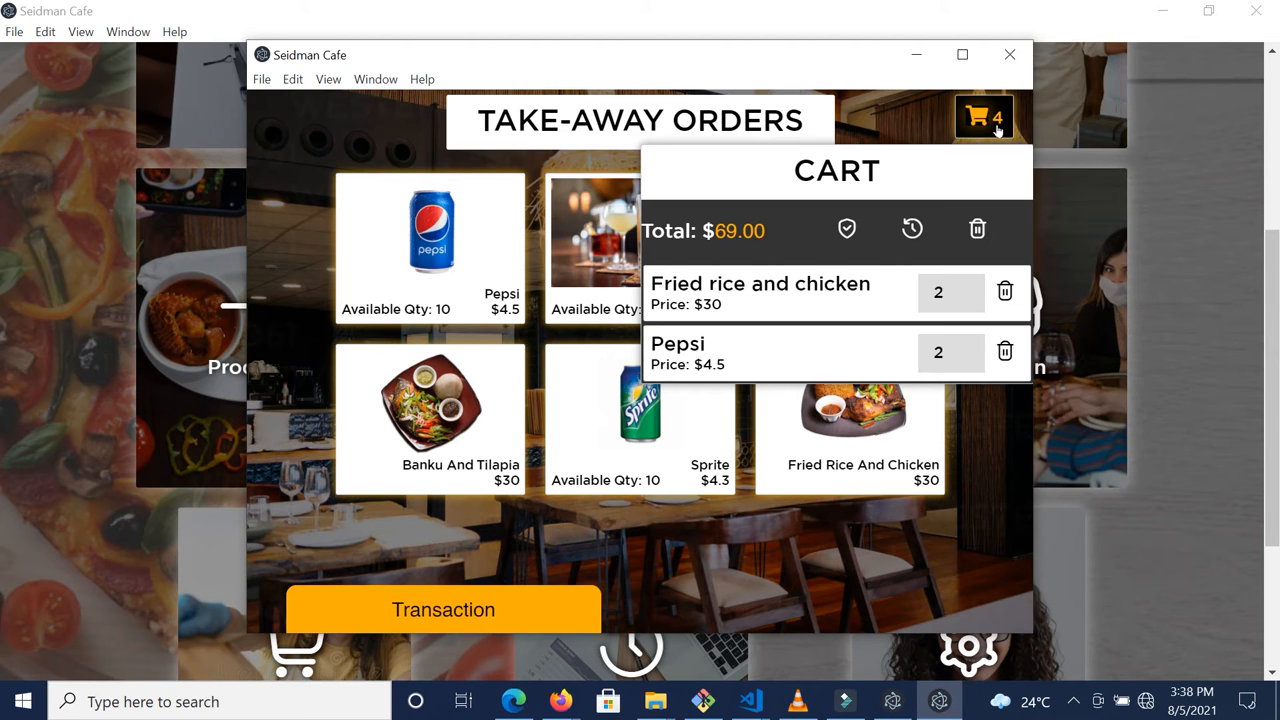
pyautogui.click(843, 230)
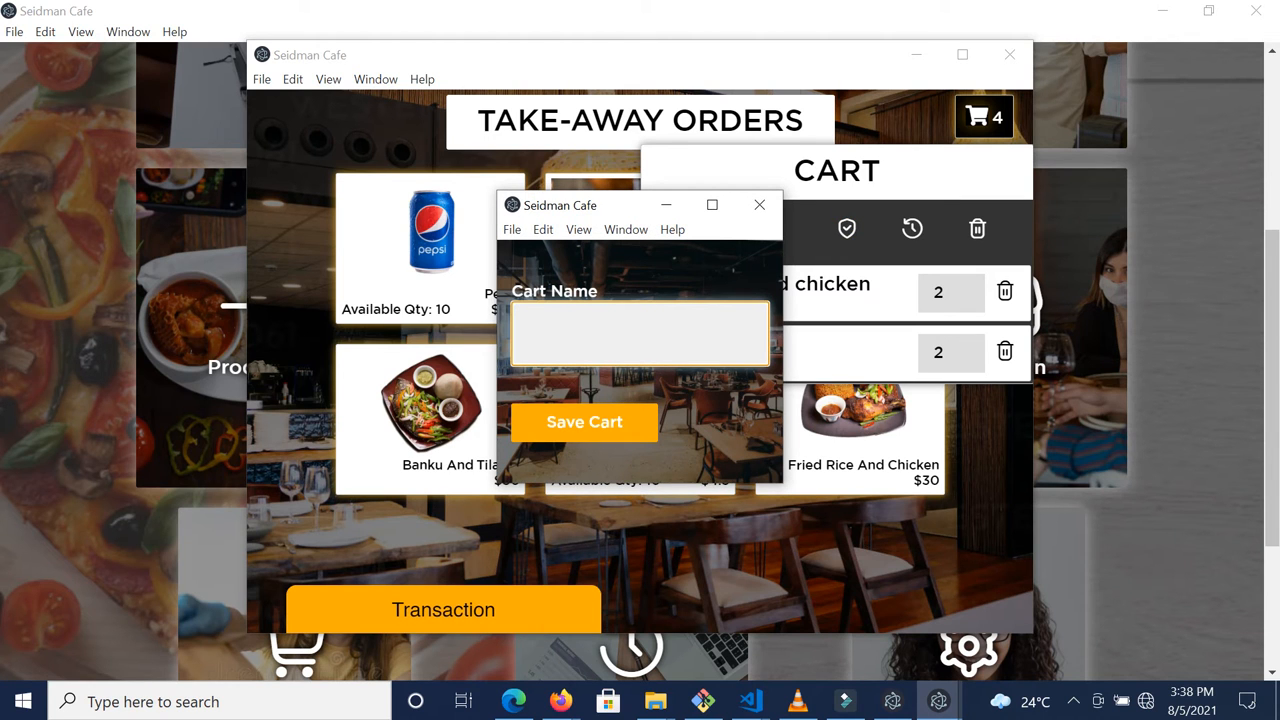
pyautogui.press('Return')
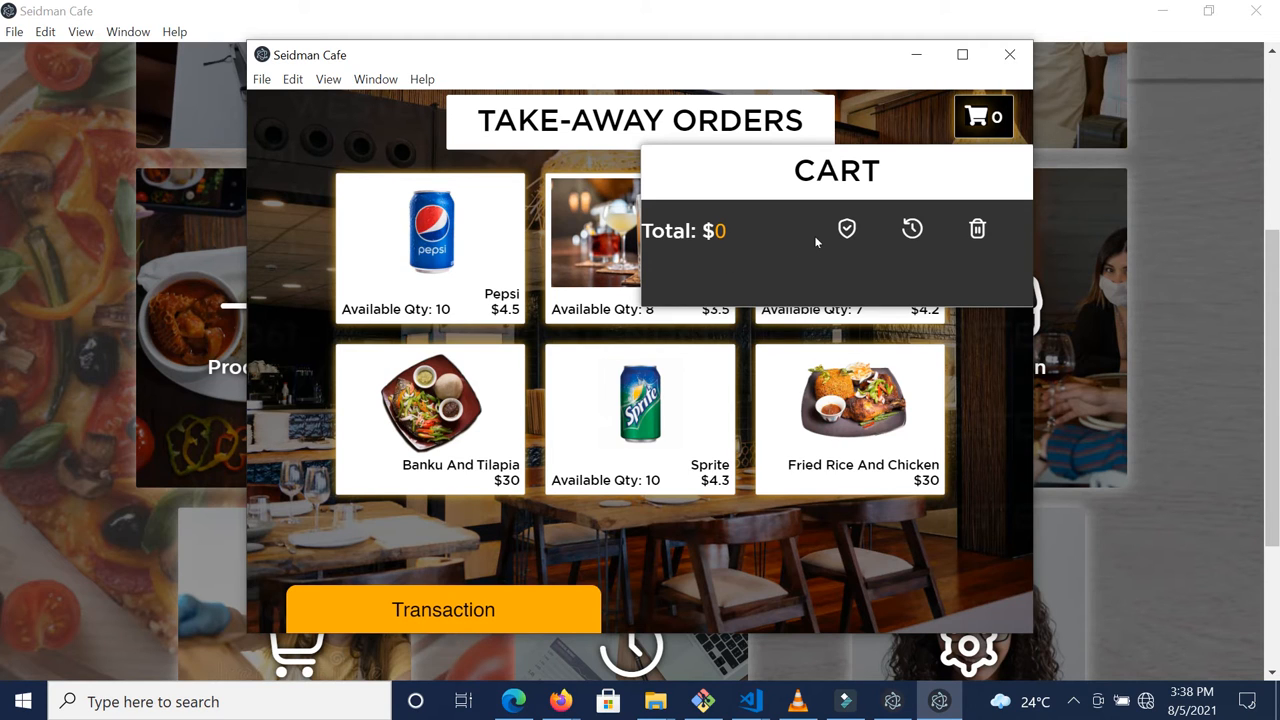
pyautogui.click(911, 229)
pyautogui.click(873, 289)
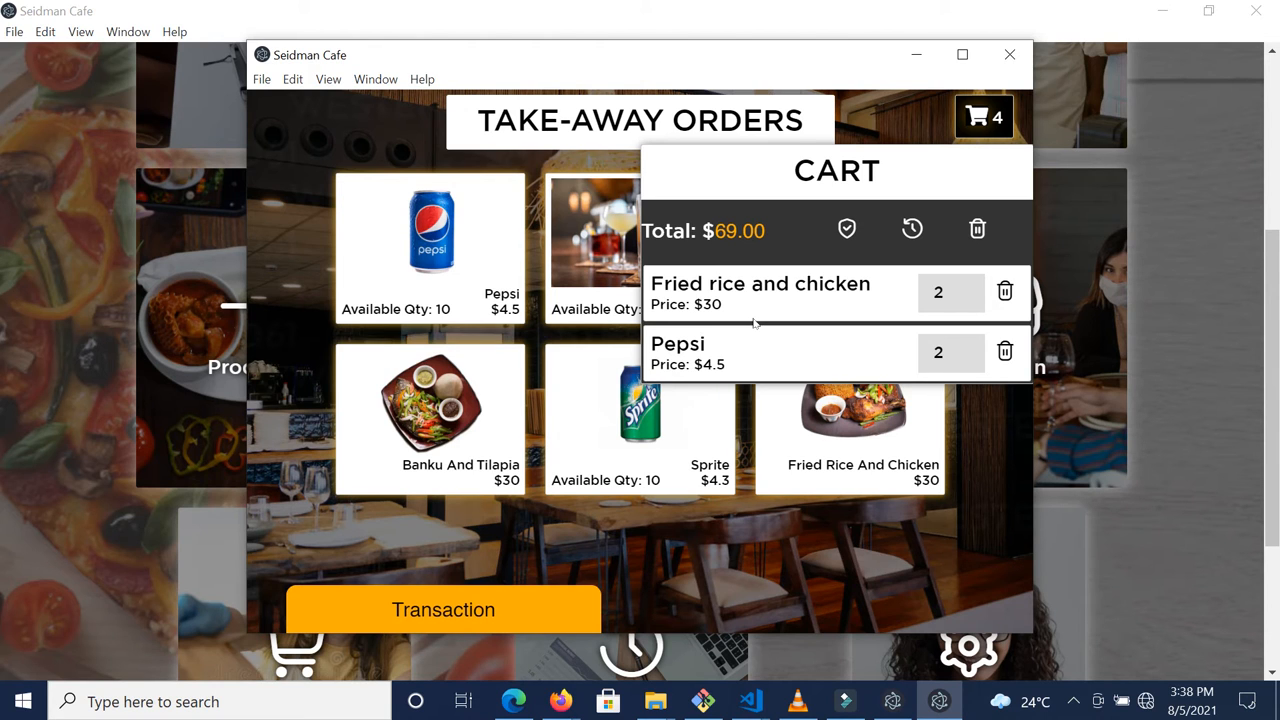
# - Try to accept a payment of 68 for the take-away order
pyautogui.click(522, 610)
pyautogui.click(409, 491)
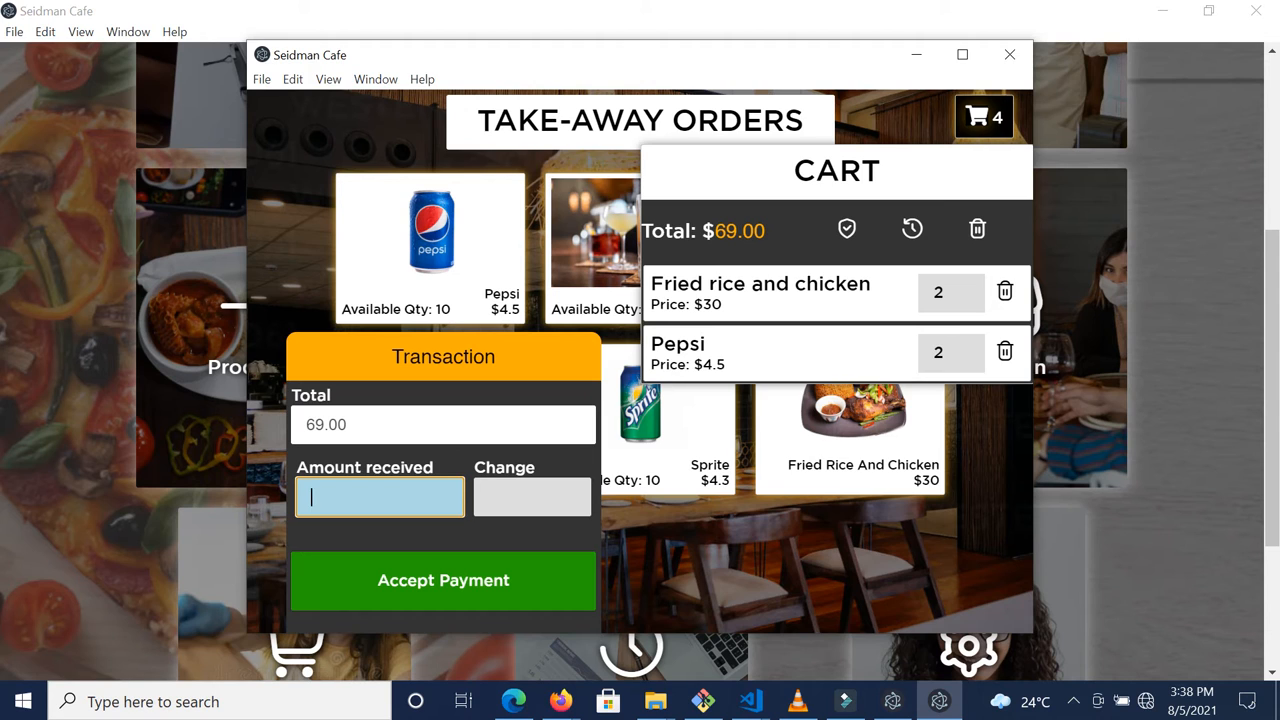
pyautogui.write('68')
pyautogui.click(386, 590)
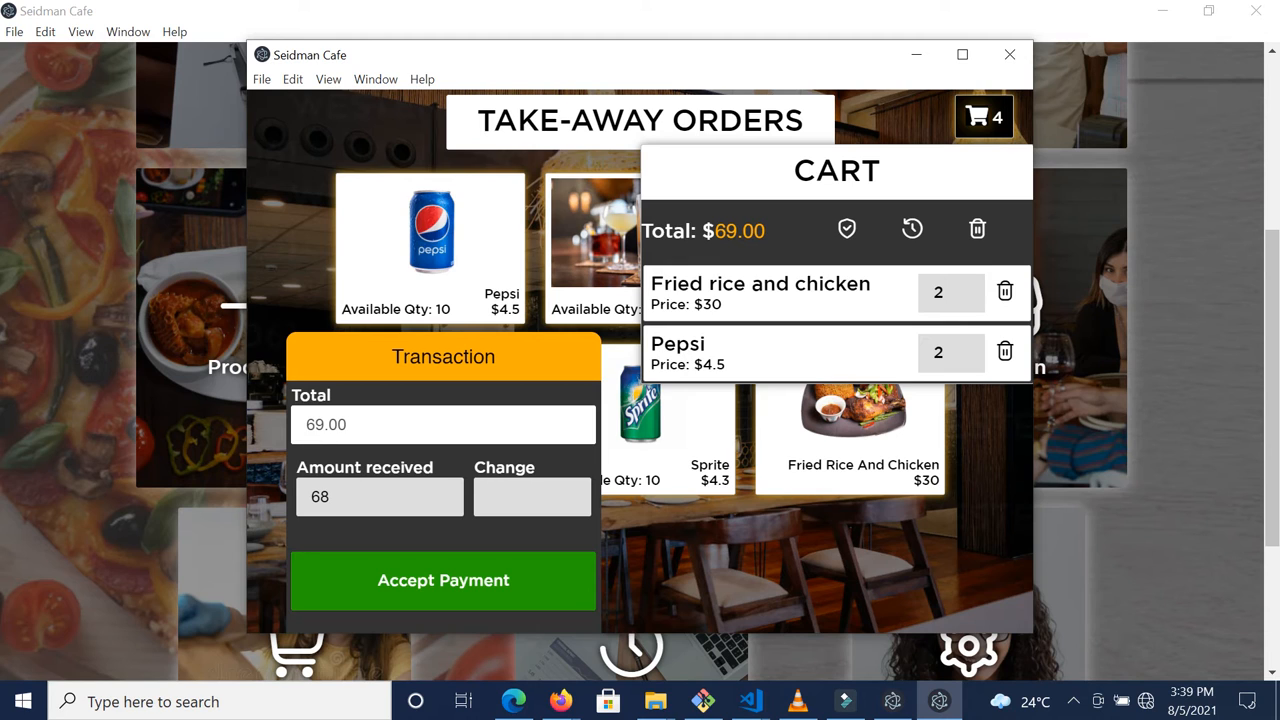
# - Set the amount received to 69, accept the take-away payment and close the take-away orders
pyautogui.doubleClick(320, 497)
pyautogui.write('69')
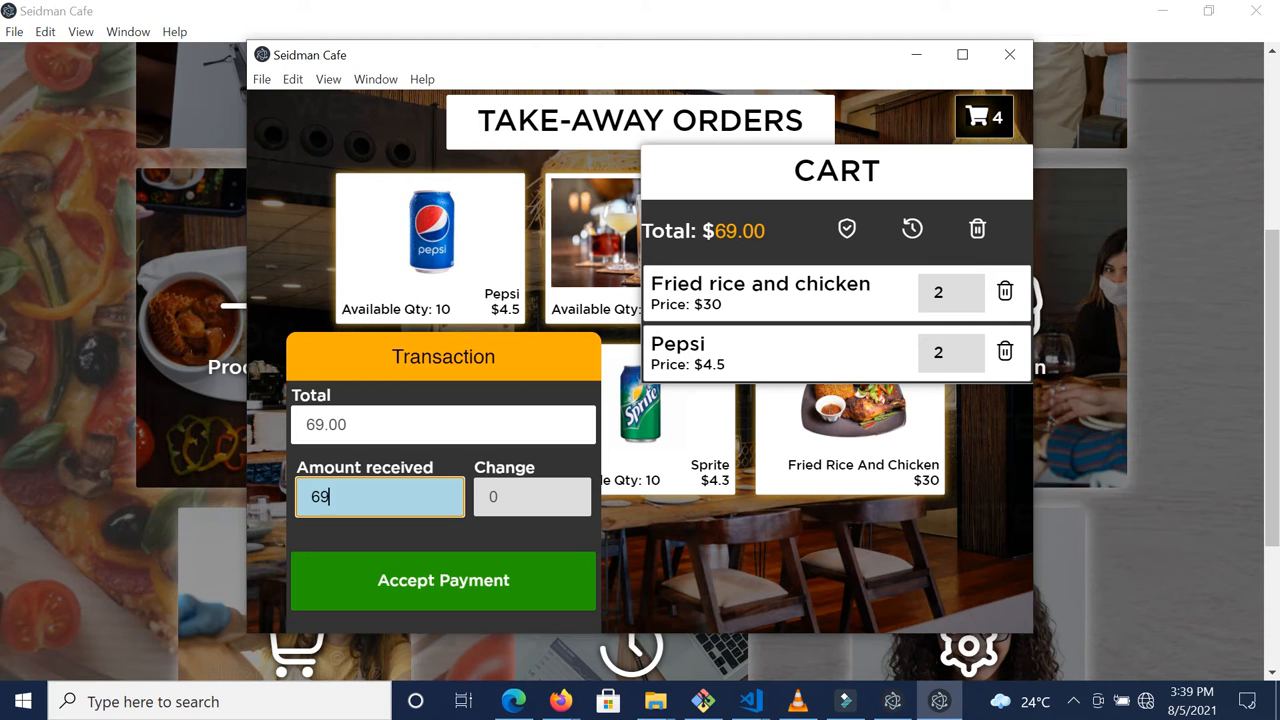
pyautogui.click(383, 581)
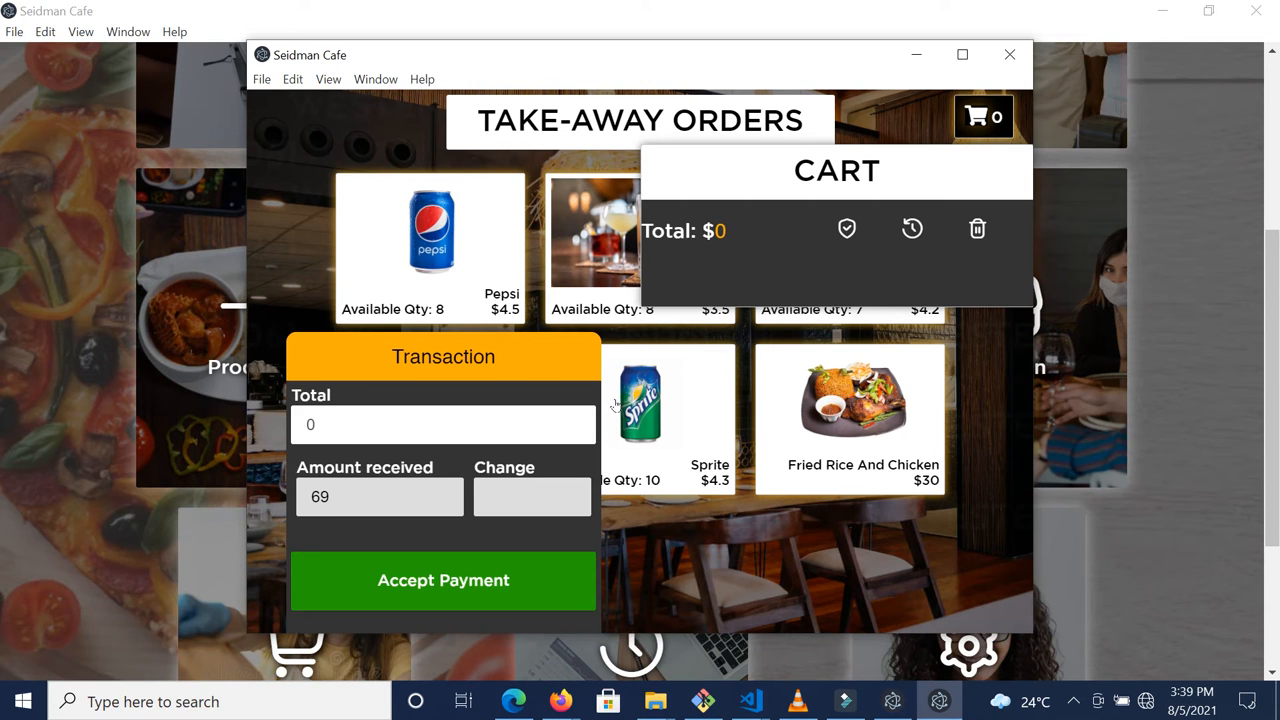
pyautogui.click(1020, 62)
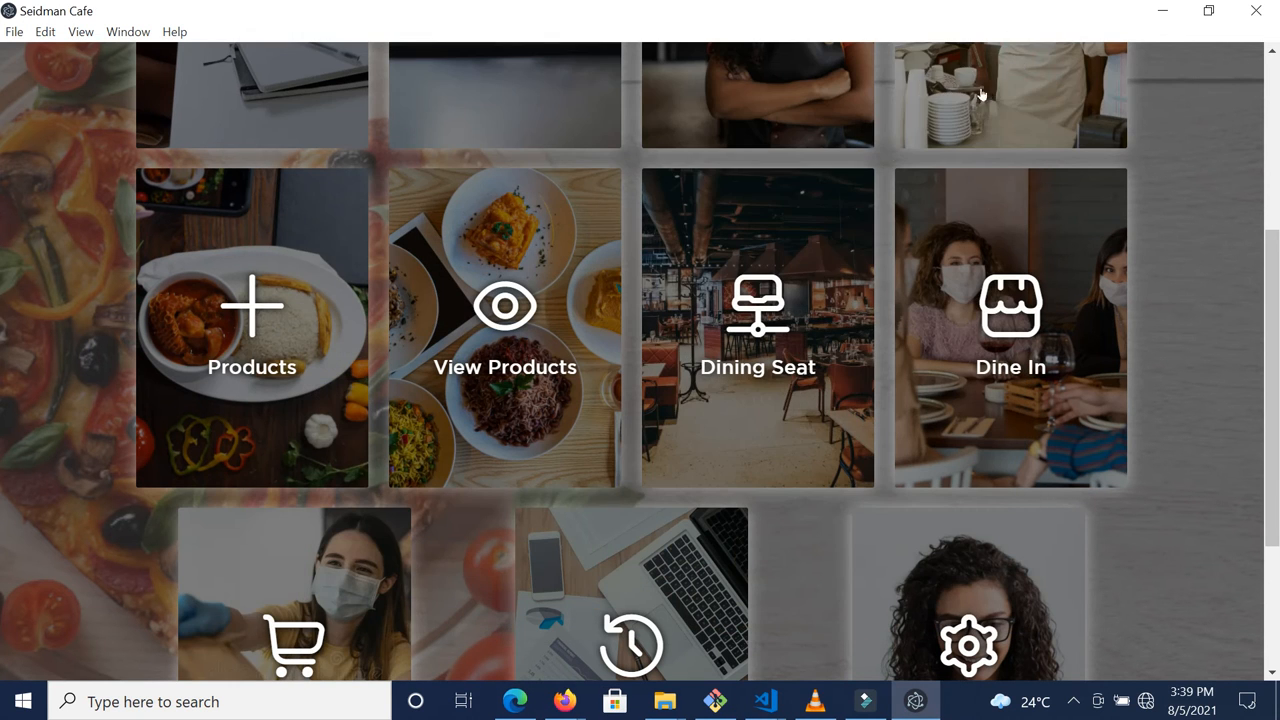
# - Look over the dining seat setting, the dine-in table list and the take-away orders, closing each window without changes
pyautogui.click(747, 384)
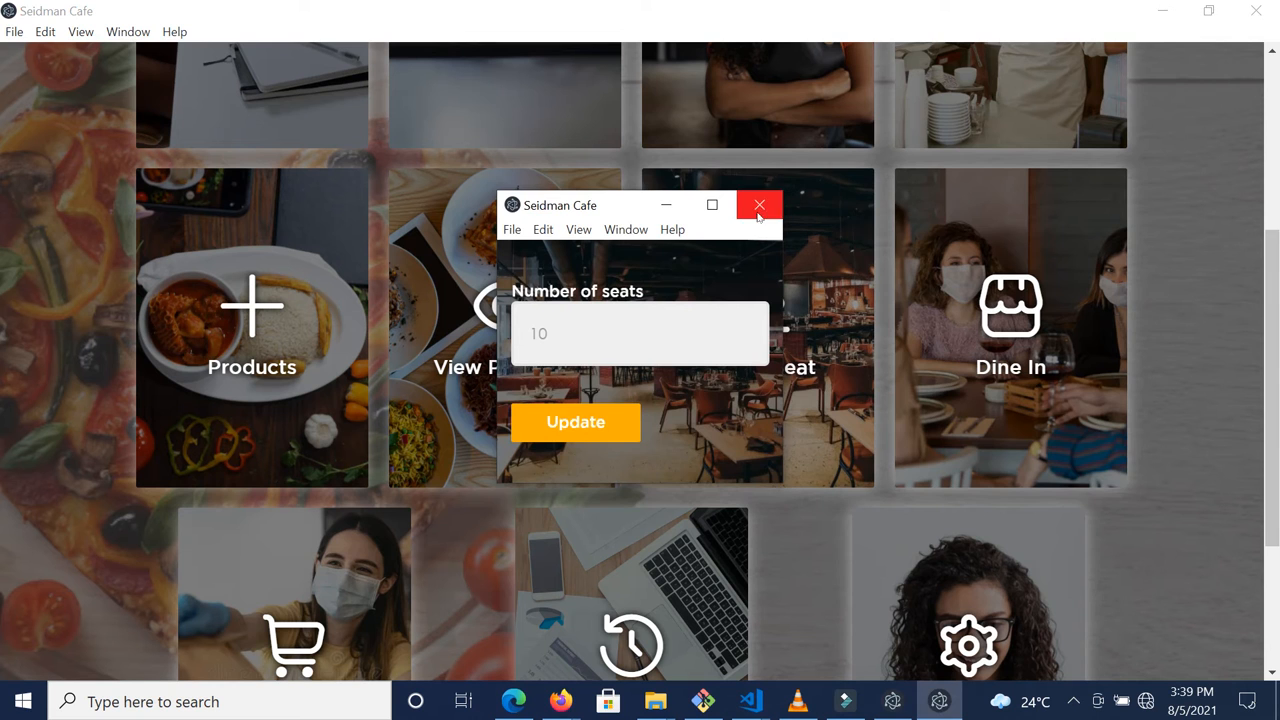
pyautogui.click(759, 205)
pyautogui.click(983, 343)
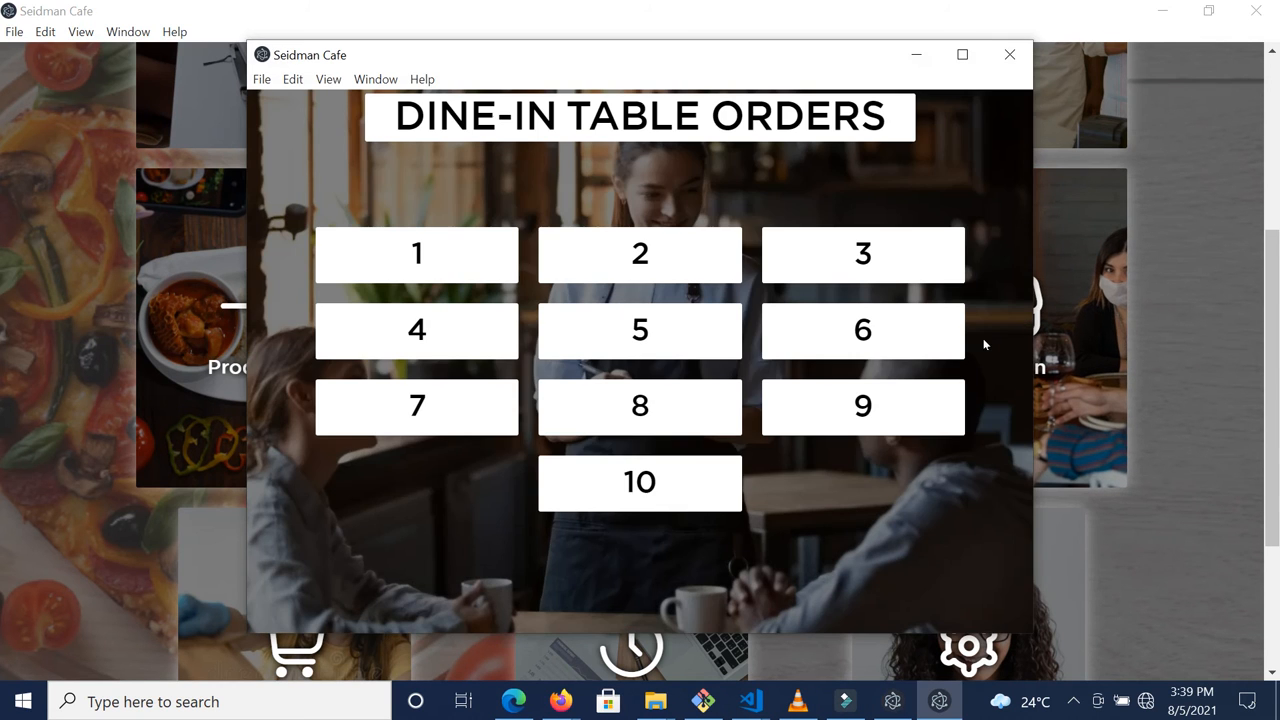
pyautogui.click(224, 664)
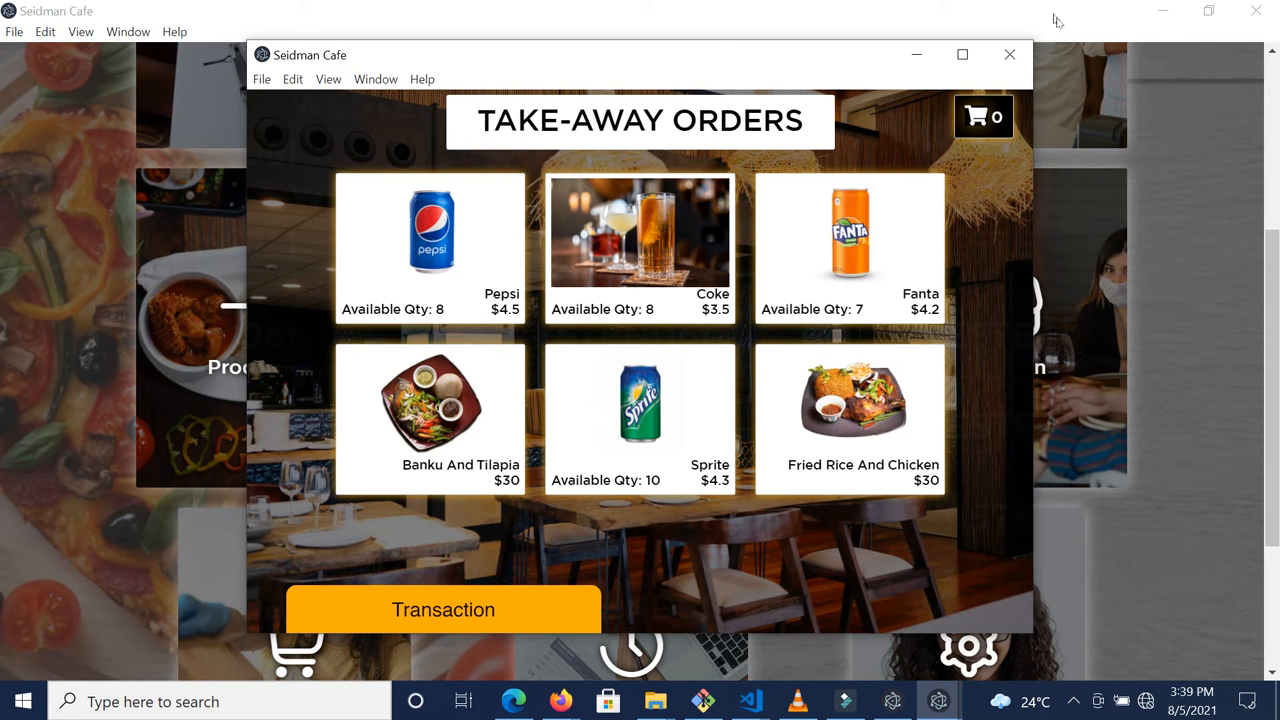
pyautogui.click(1008, 58)
# - View the dine-in order for table 7 and close it without adding any items
pyautogui.click(1011, 320)
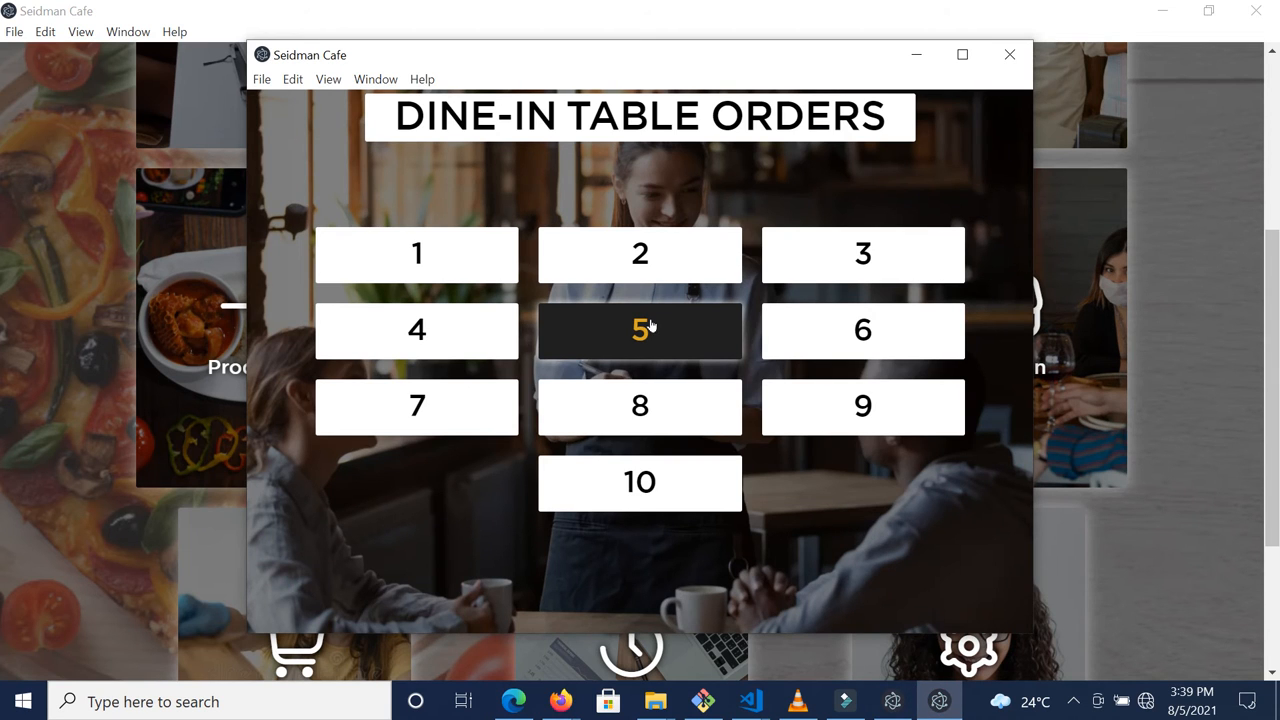
pyautogui.click(423, 420)
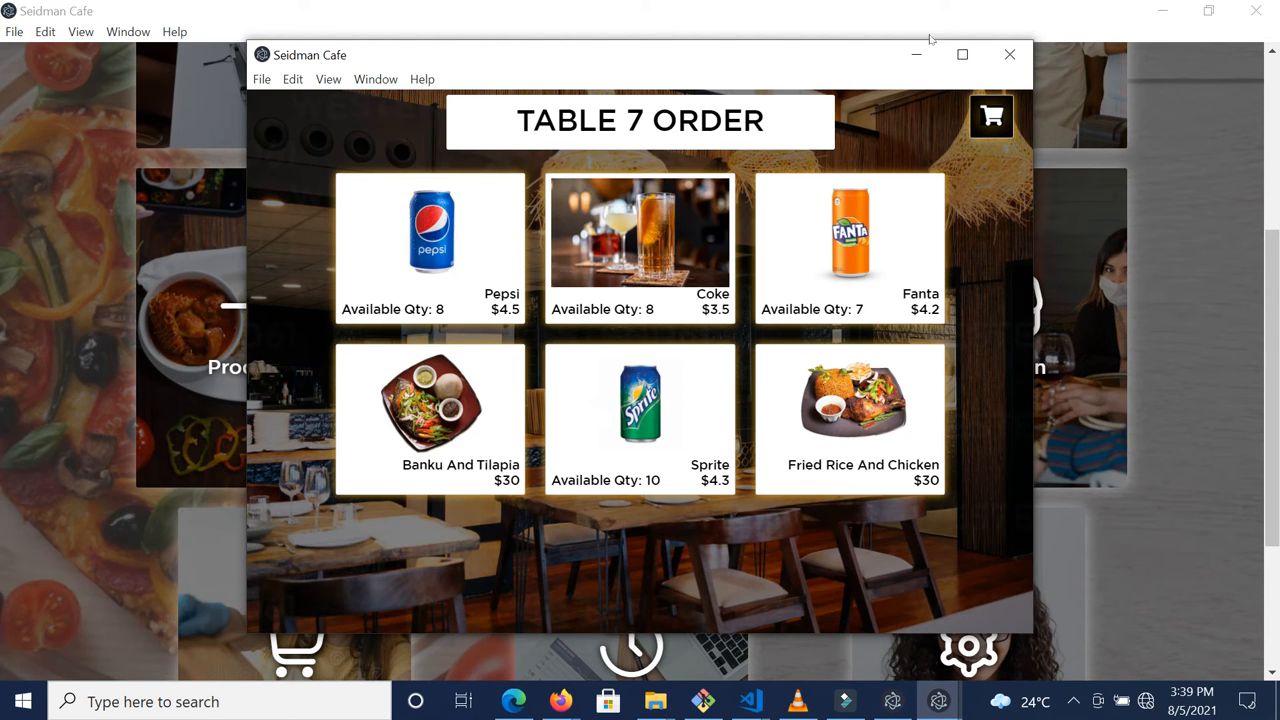
pyautogui.click(1029, 63)
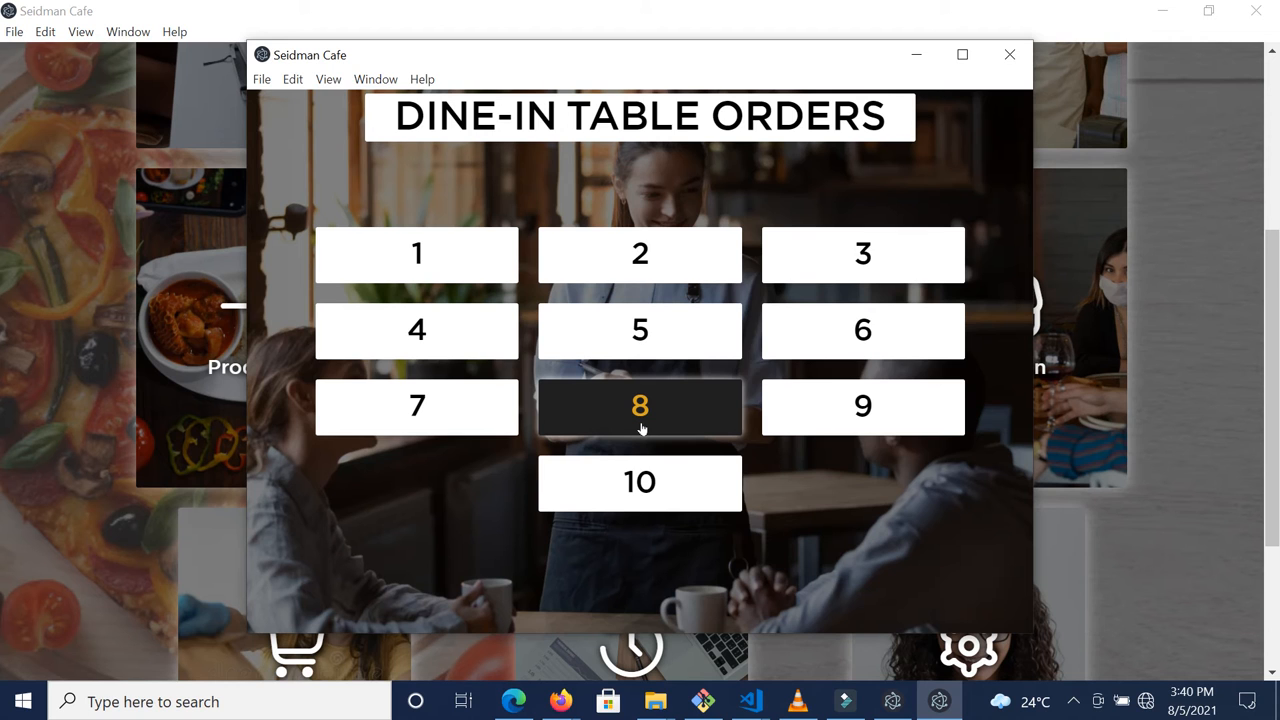
# - Add seven Fanta to the dine-in order for table 9
pyautogui.click(804, 422)
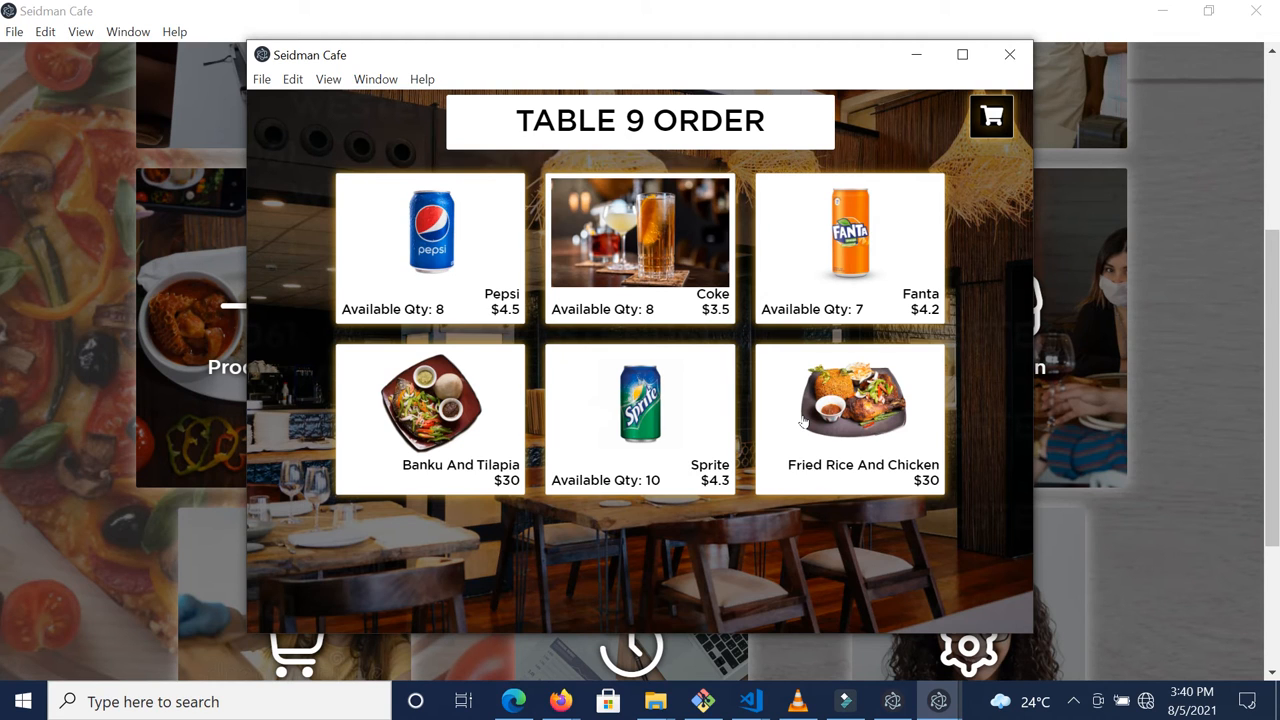
pyautogui.click(928, 249)
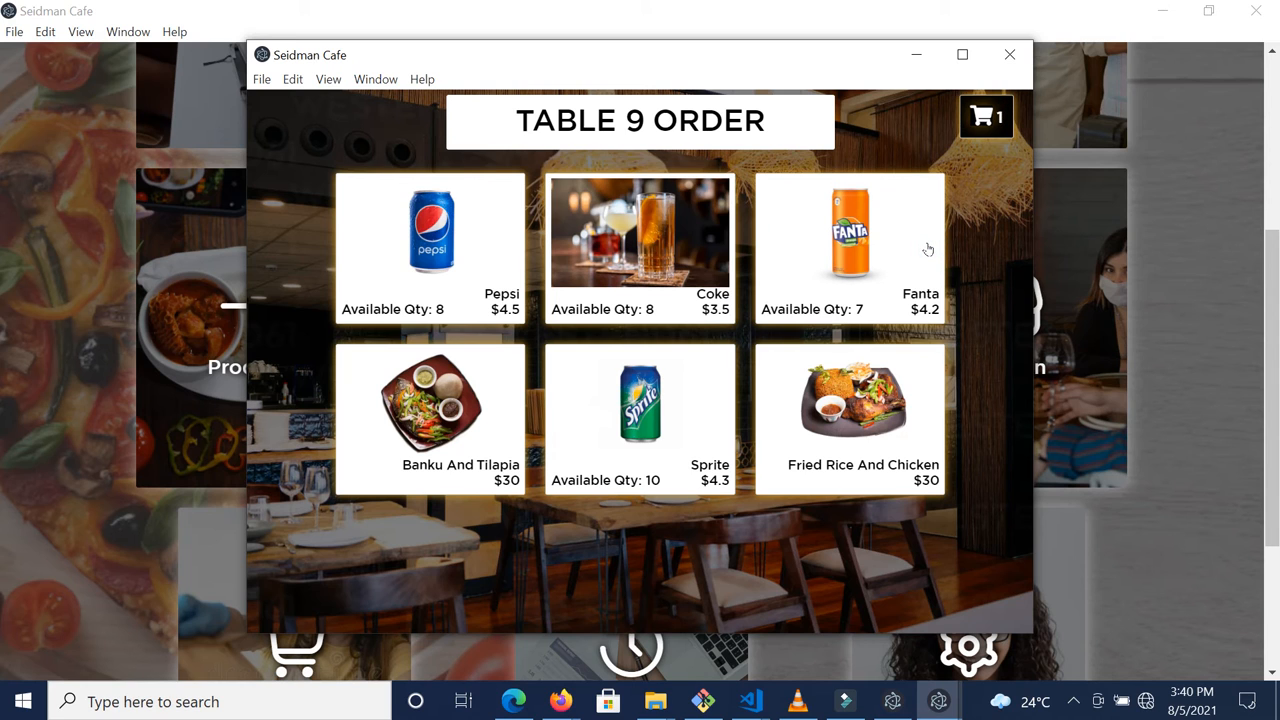
pyautogui.click(928, 249)
pyautogui.click(928, 249)
pyautogui.click(928, 249)
pyautogui.click(928, 249)
pyautogui.click(928, 249)
pyautogui.click(928, 249)
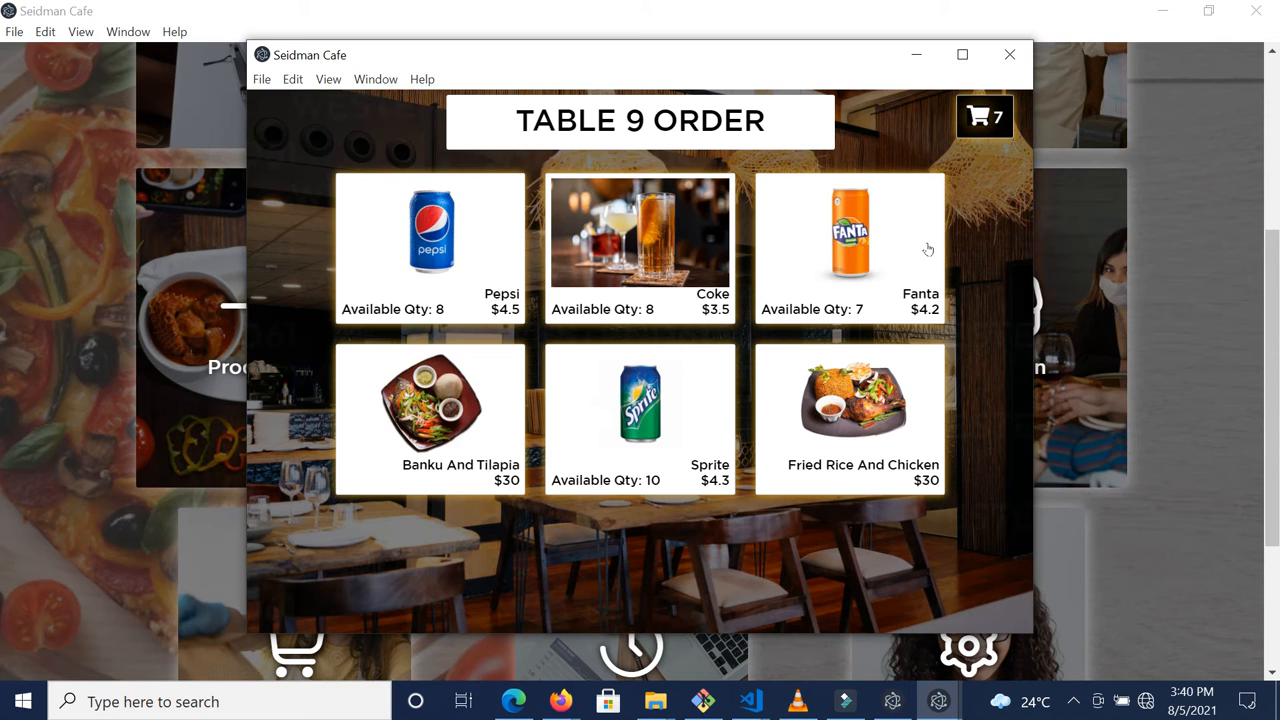
# - Try to add an eighth Fanta to the table 9 order and read the cart error in the system notifications
pyautogui.click(928, 249)
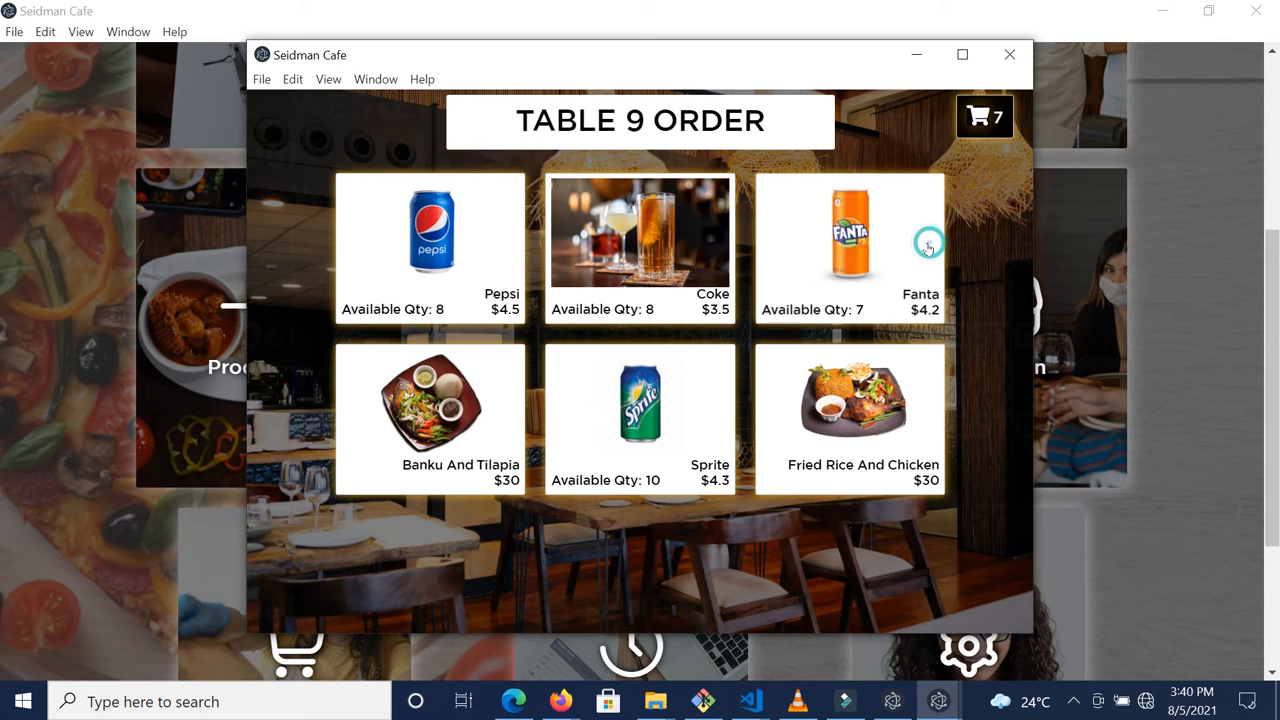
pyautogui.click(1247, 701)
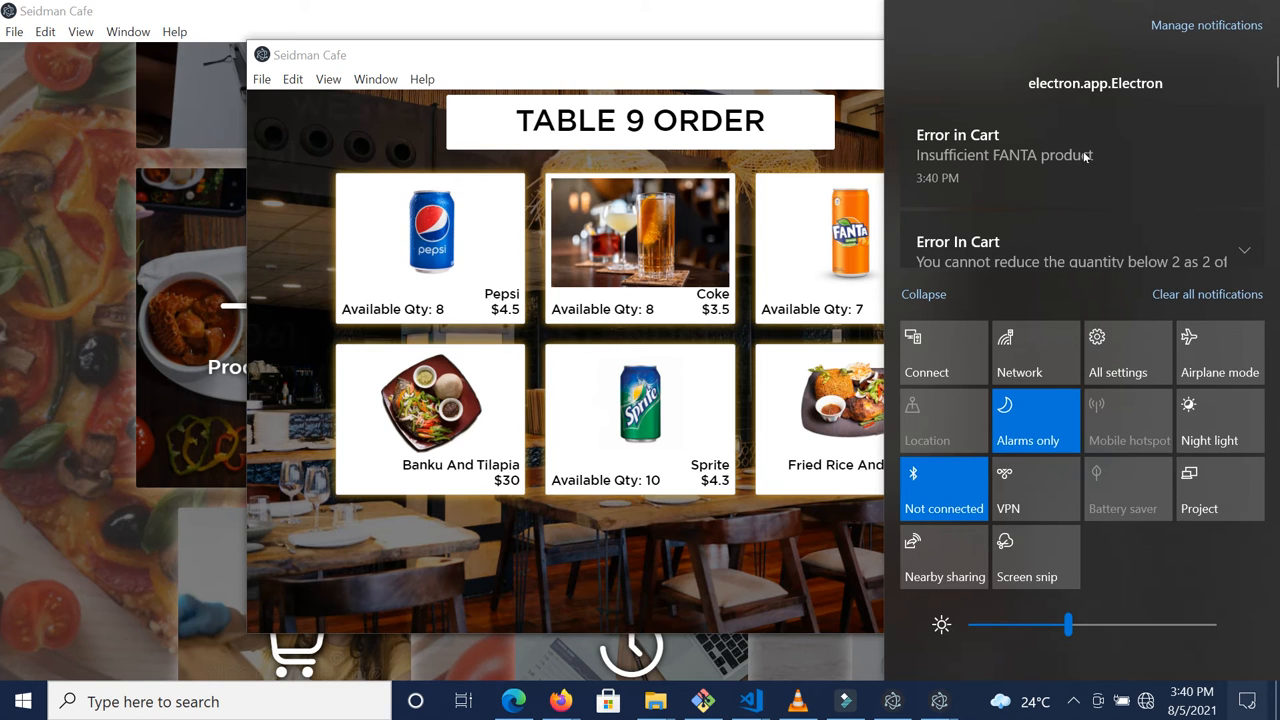
pyautogui.click(812, 160)
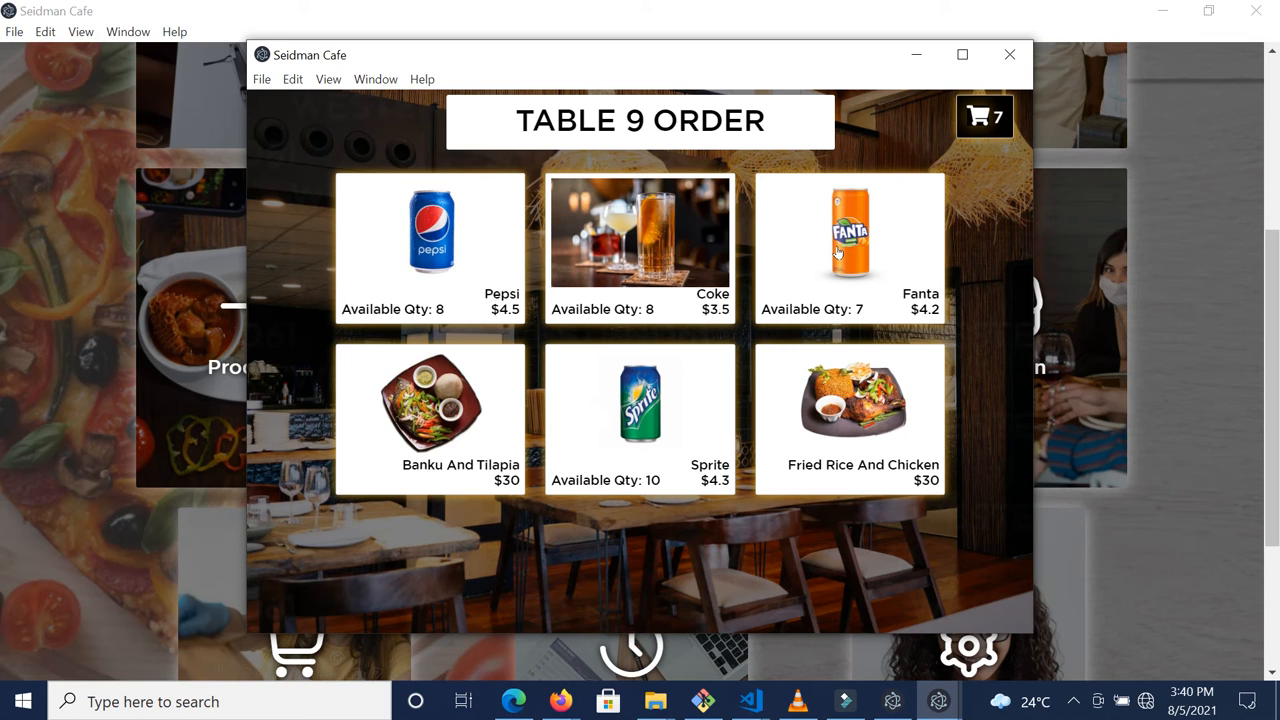
# - Return to the main dashboard and open the take-away orders while keeping the table 9 order open
pyautogui.click(934, 711)
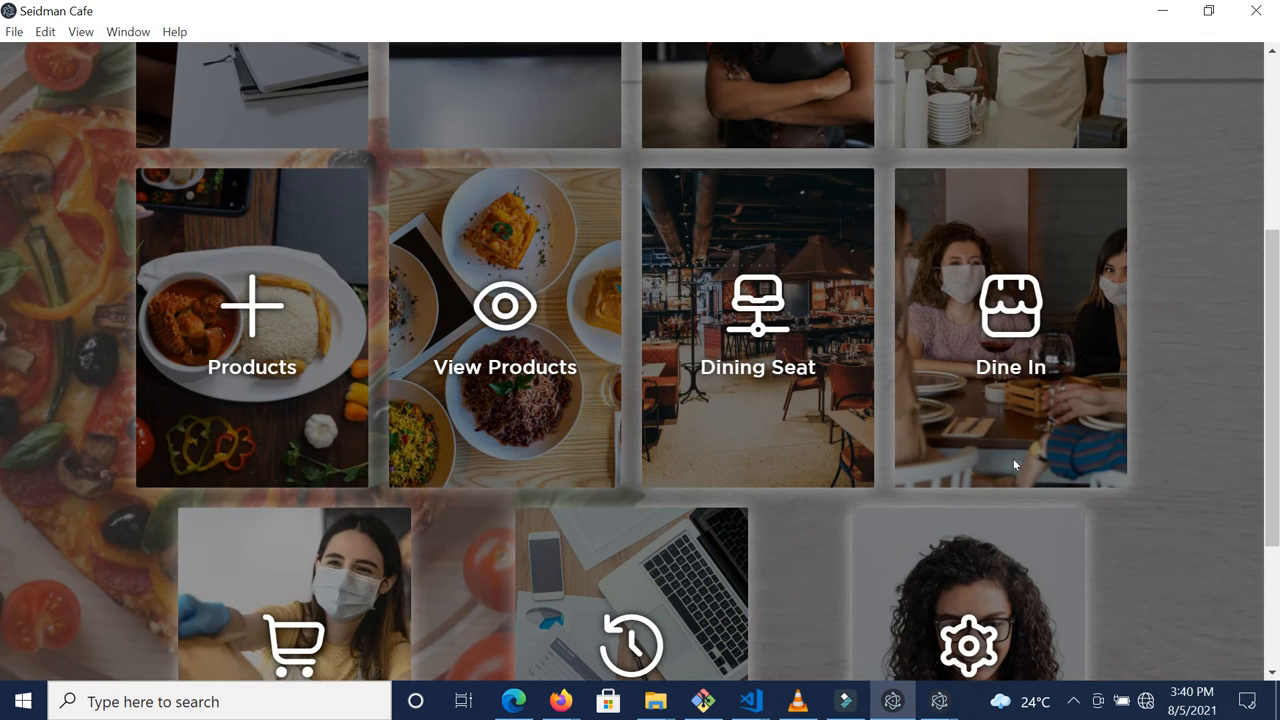
pyautogui.moveTo(1274, 390); pyautogui.dragTo(1276, 500)
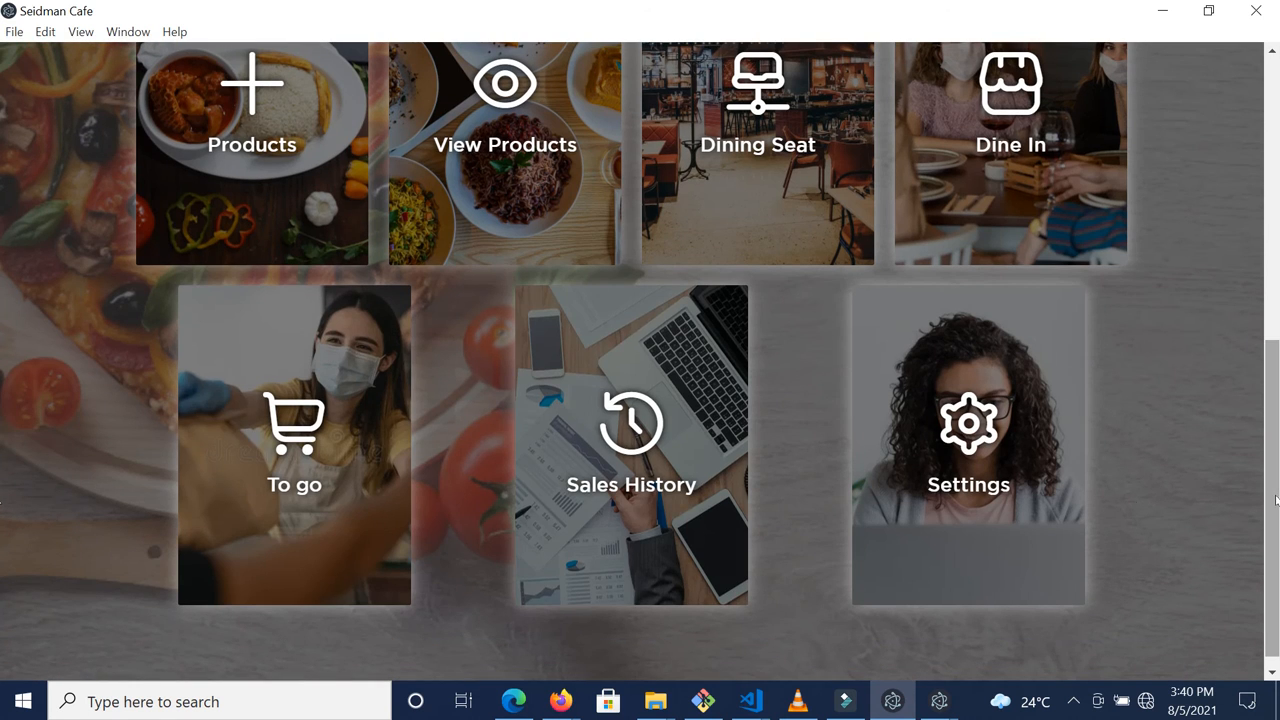
pyautogui.click(258, 458)
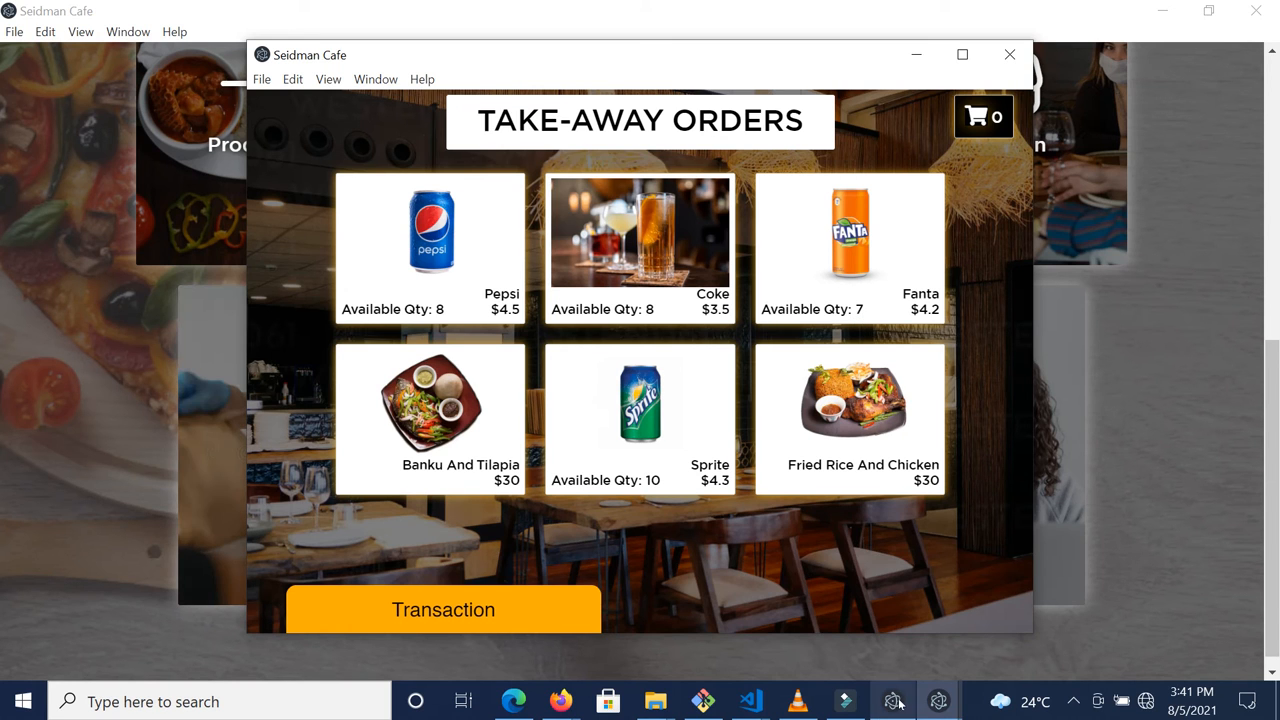
# - Switch back to the table 9 order, check its cart contents and close that order window
pyautogui.moveTo(952, 702)
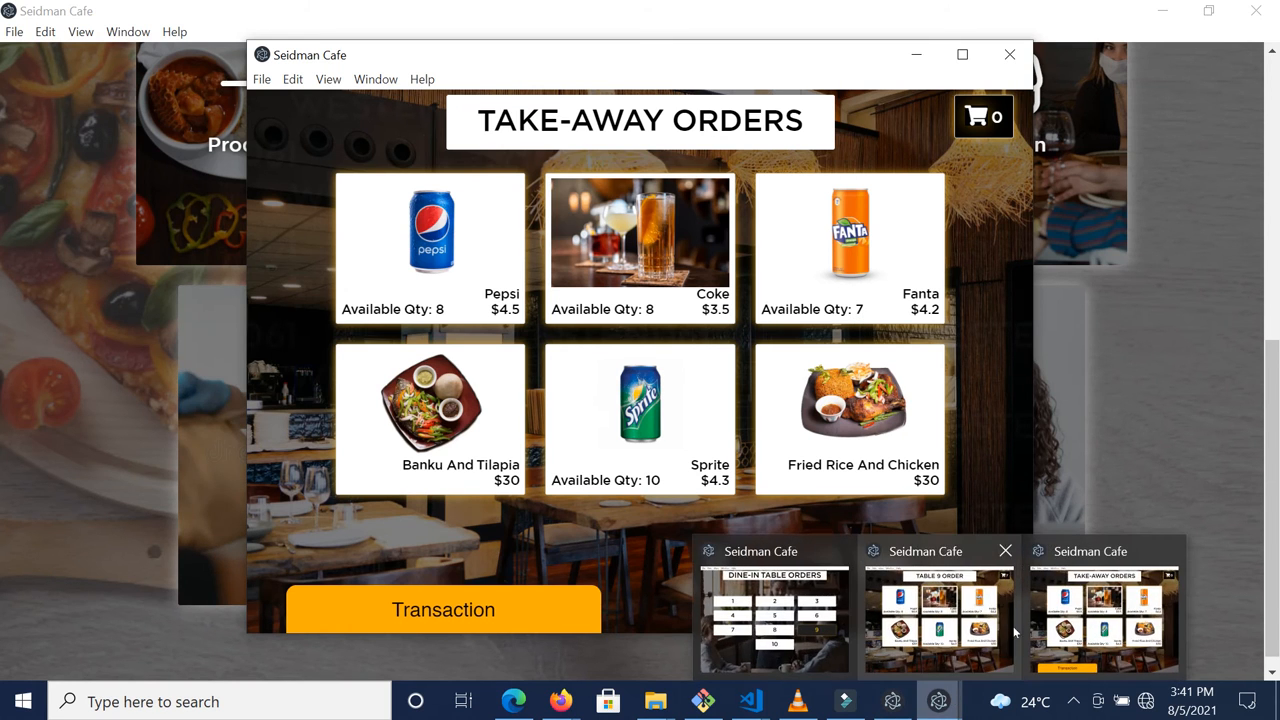
pyautogui.moveTo(1015, 632)
pyautogui.click(1015, 632)
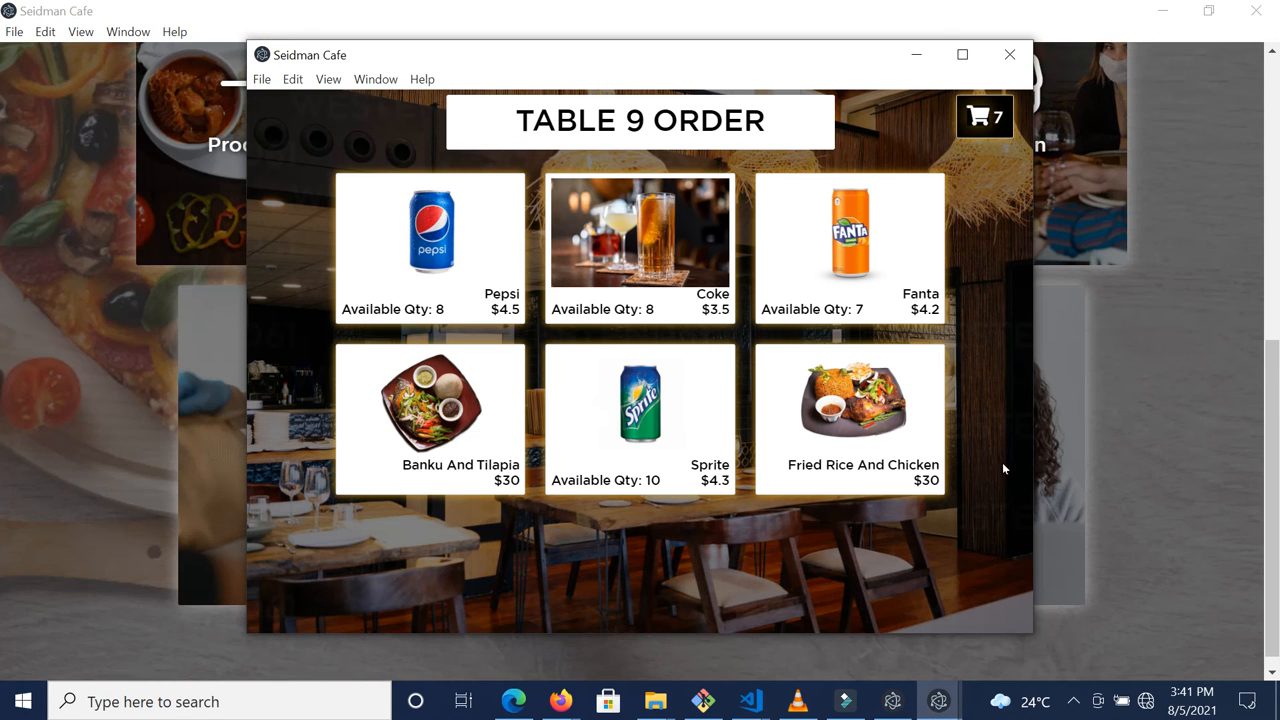
pyautogui.click(985, 121)
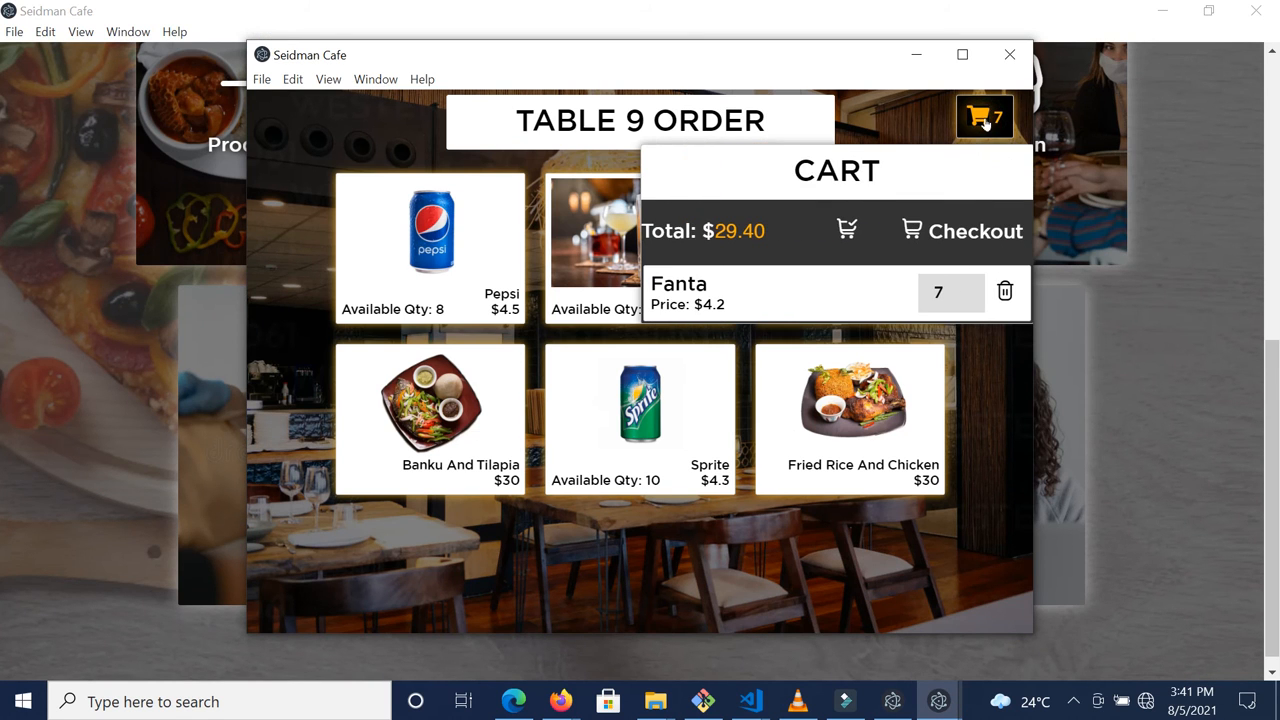
pyautogui.click(1010, 54)
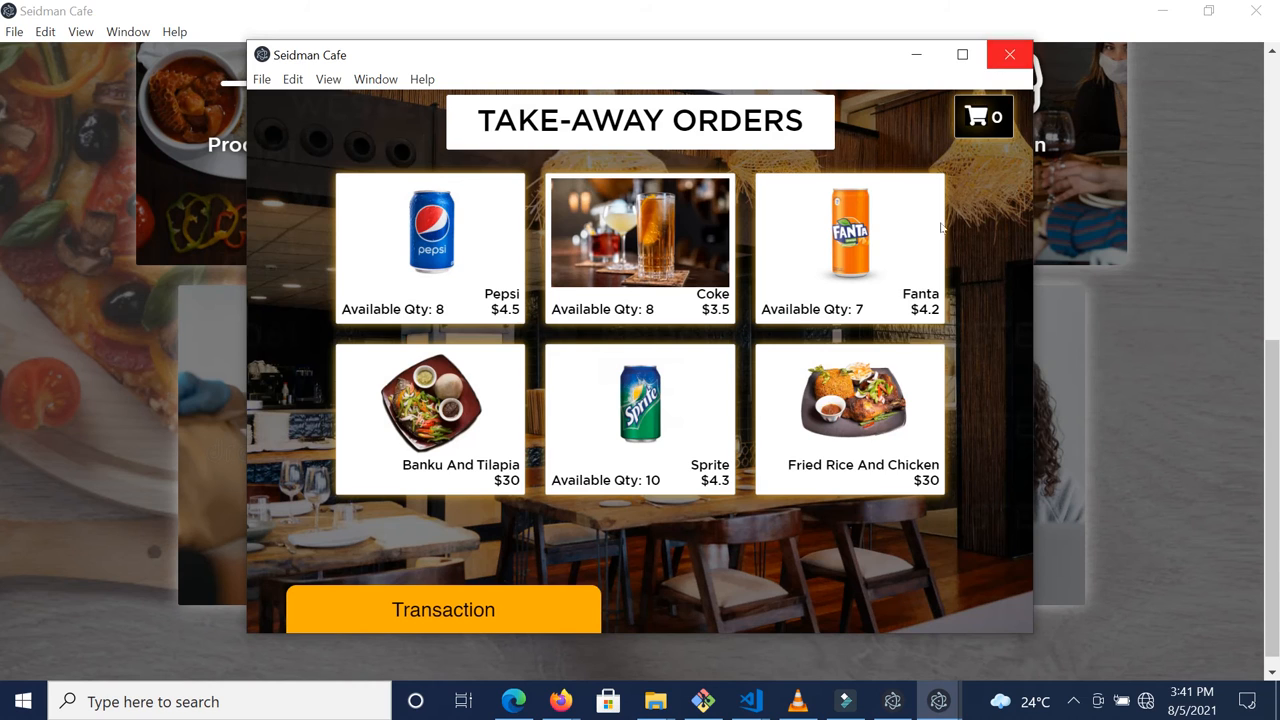
# - Try to add a Fanta to the take-away order, read the cart error in the system notifications and dismiss it
pyautogui.click(820, 287)
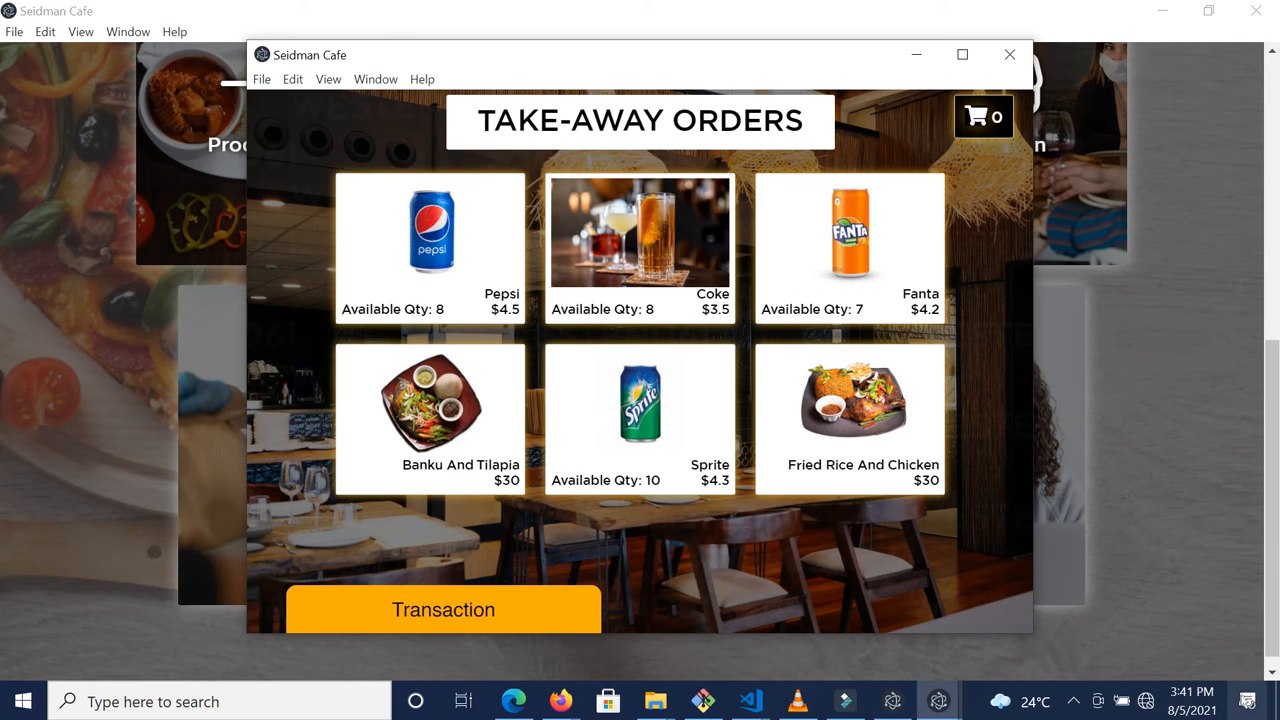
pyautogui.click(1247, 701)
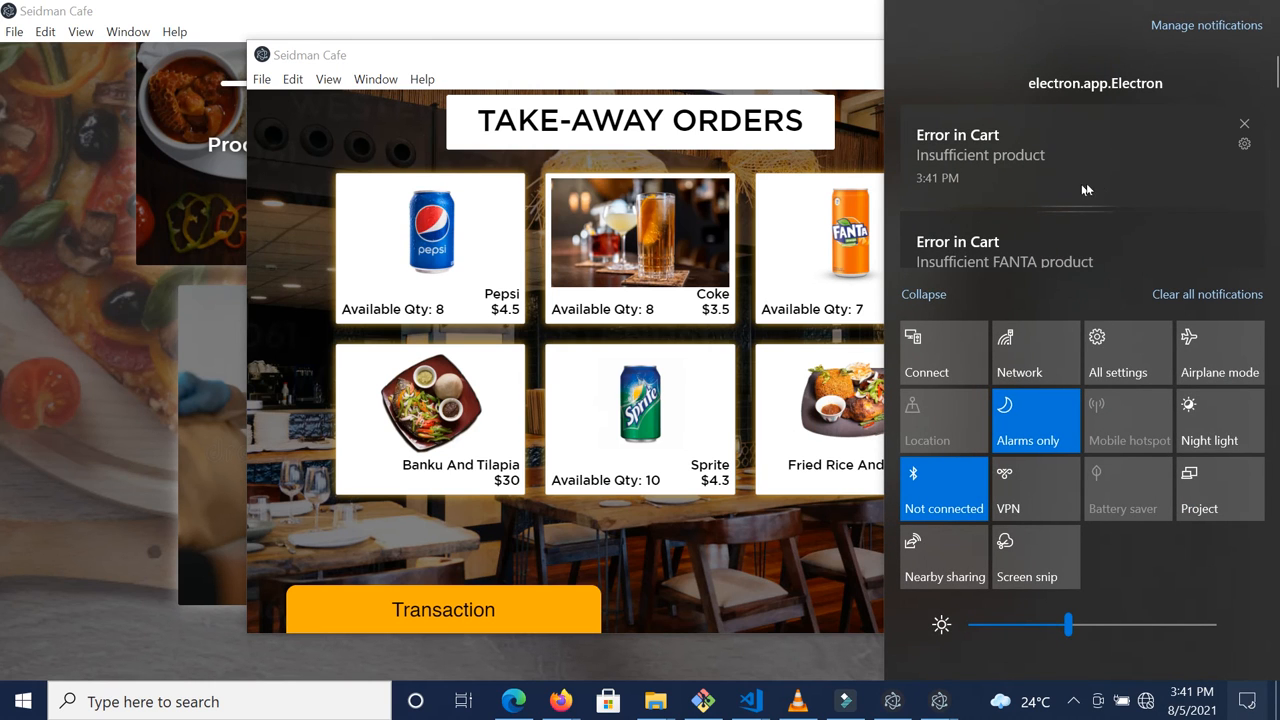
pyautogui.click(1244, 84)
pyautogui.click(810, 75)
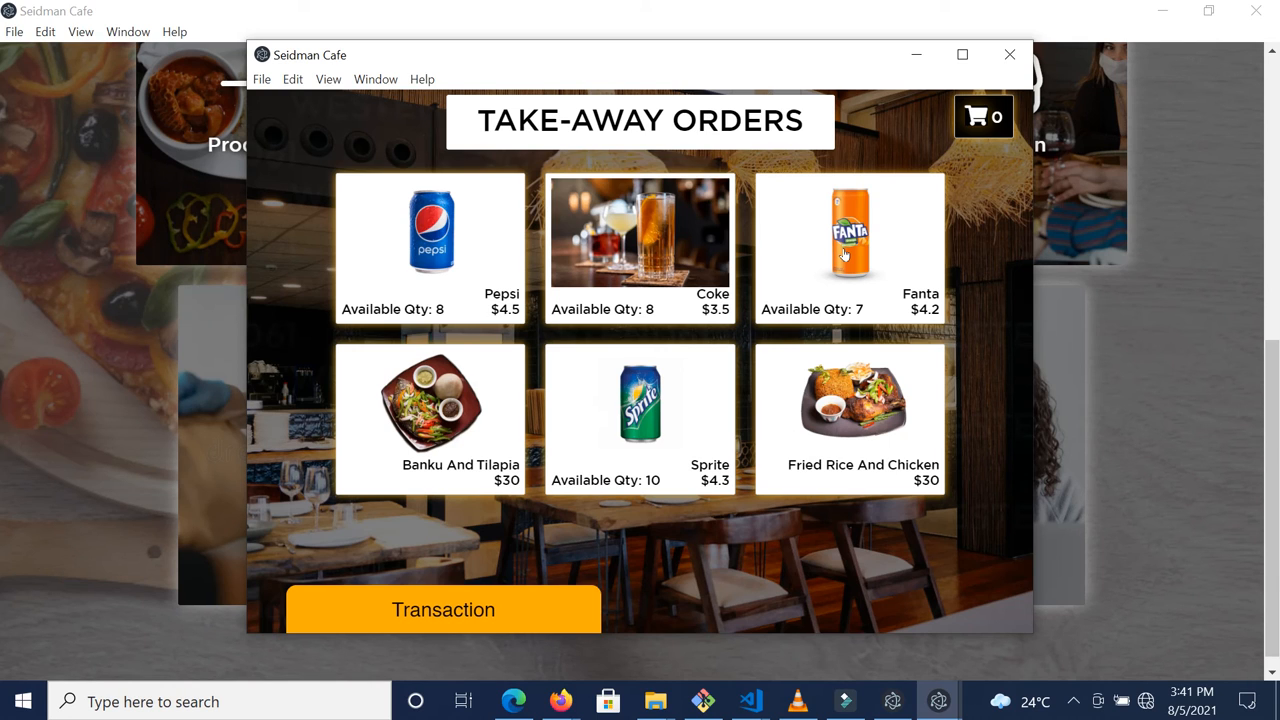
pyautogui.click(893, 702)
pyautogui.click(903, 708)
pyautogui.click(903, 708)
pyautogui.click(935, 700)
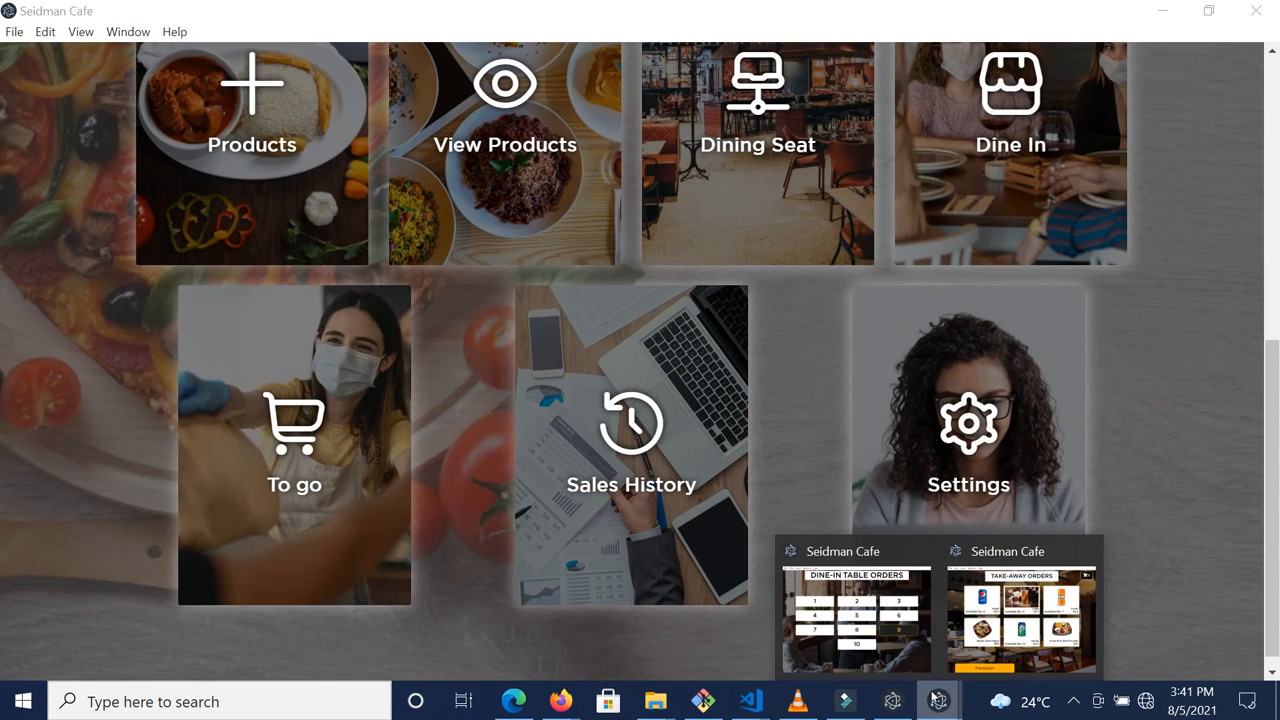
pyautogui.moveTo(1020, 615)
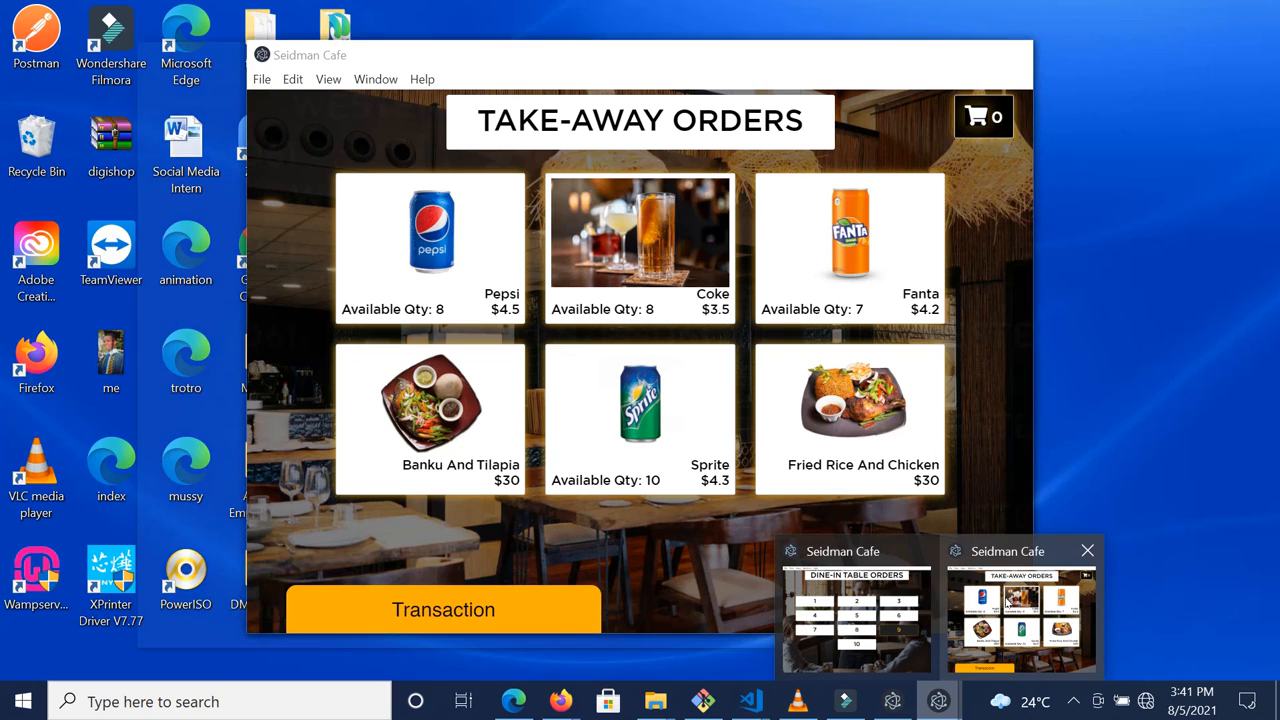
pyautogui.click(1005, 598)
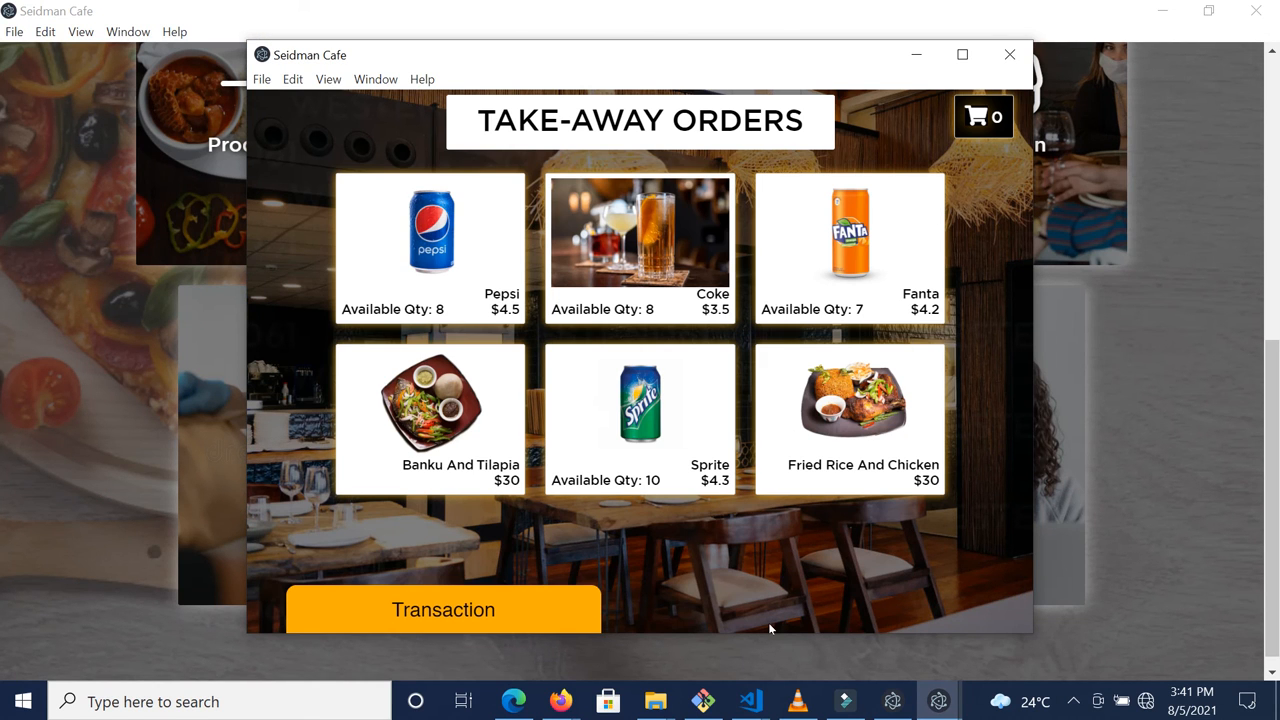
# - Reopen the dine-in order for table 9, set its Fanta quantity to 6 in the cart and close the order
pyautogui.click(893, 705)
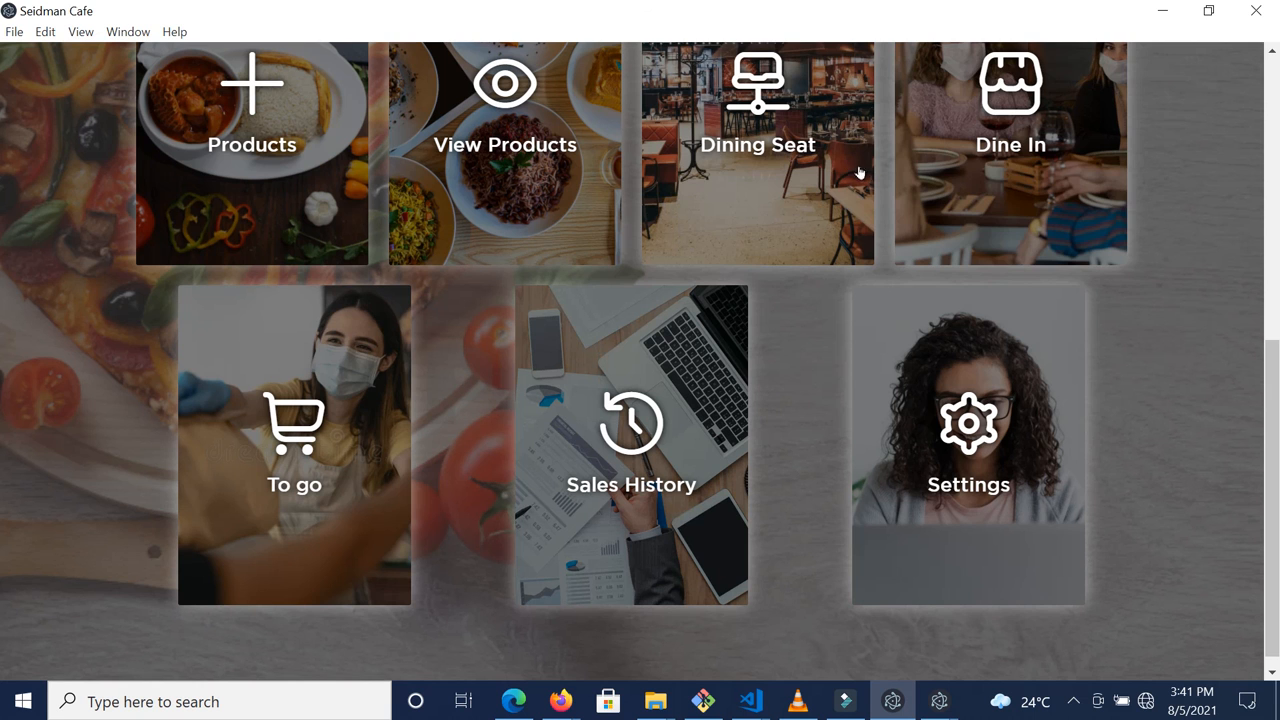
pyautogui.click(963, 167)
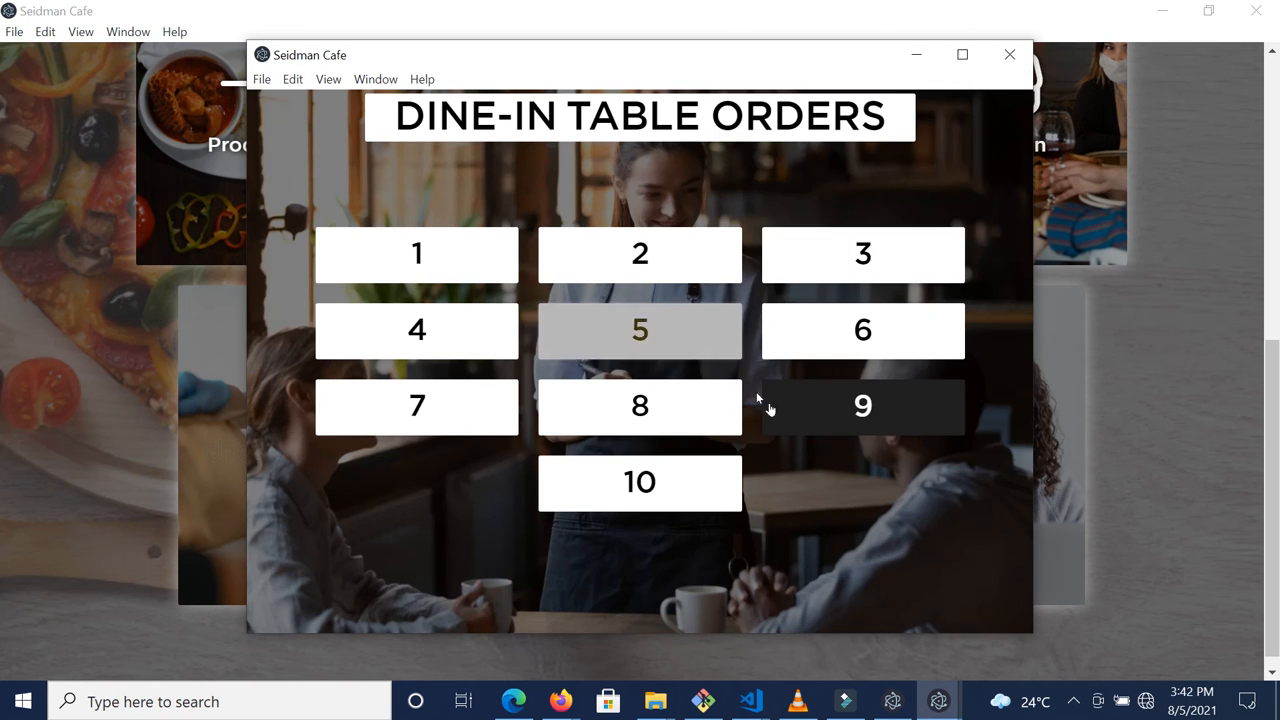
pyautogui.click(801, 408)
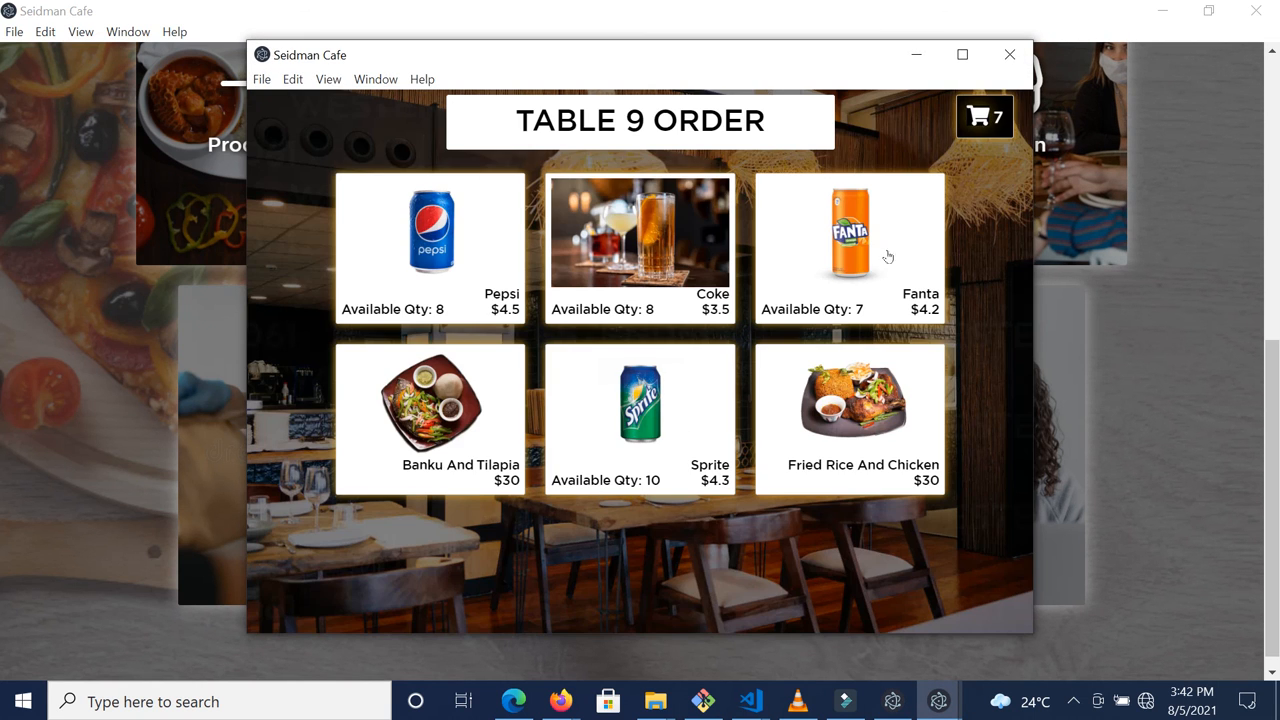
pyautogui.click(990, 119)
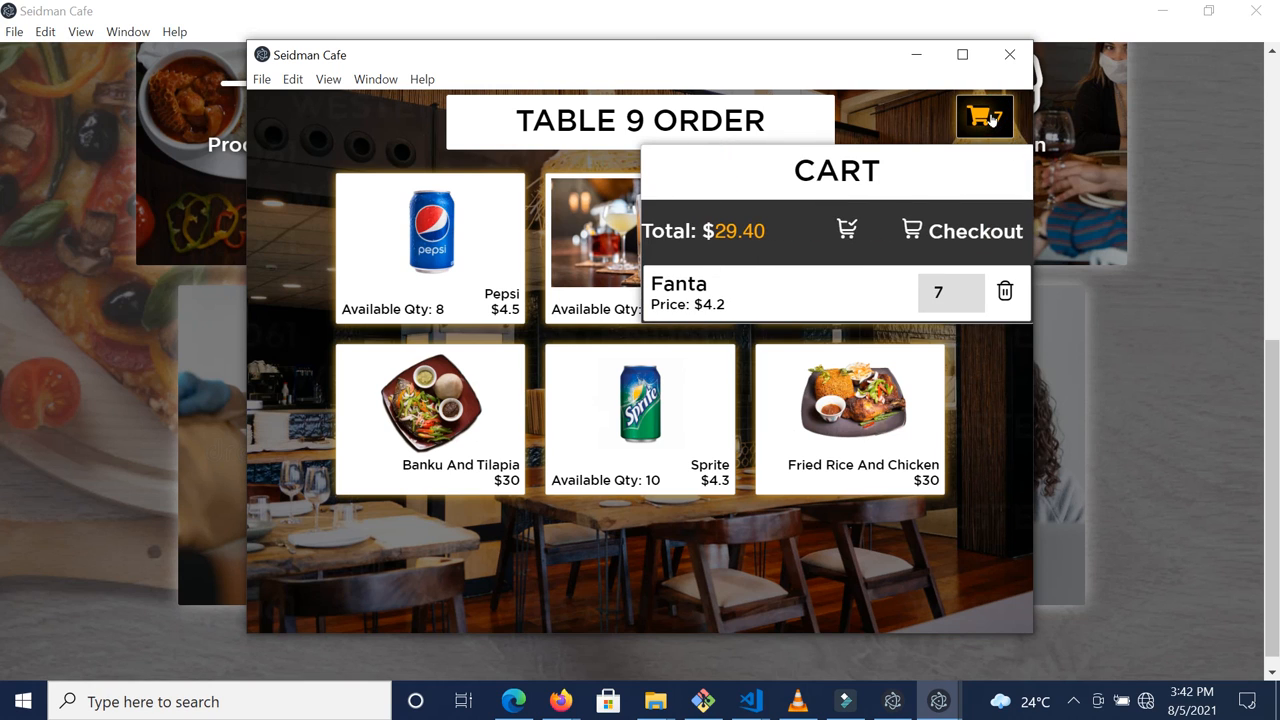
pyautogui.click(962, 299)
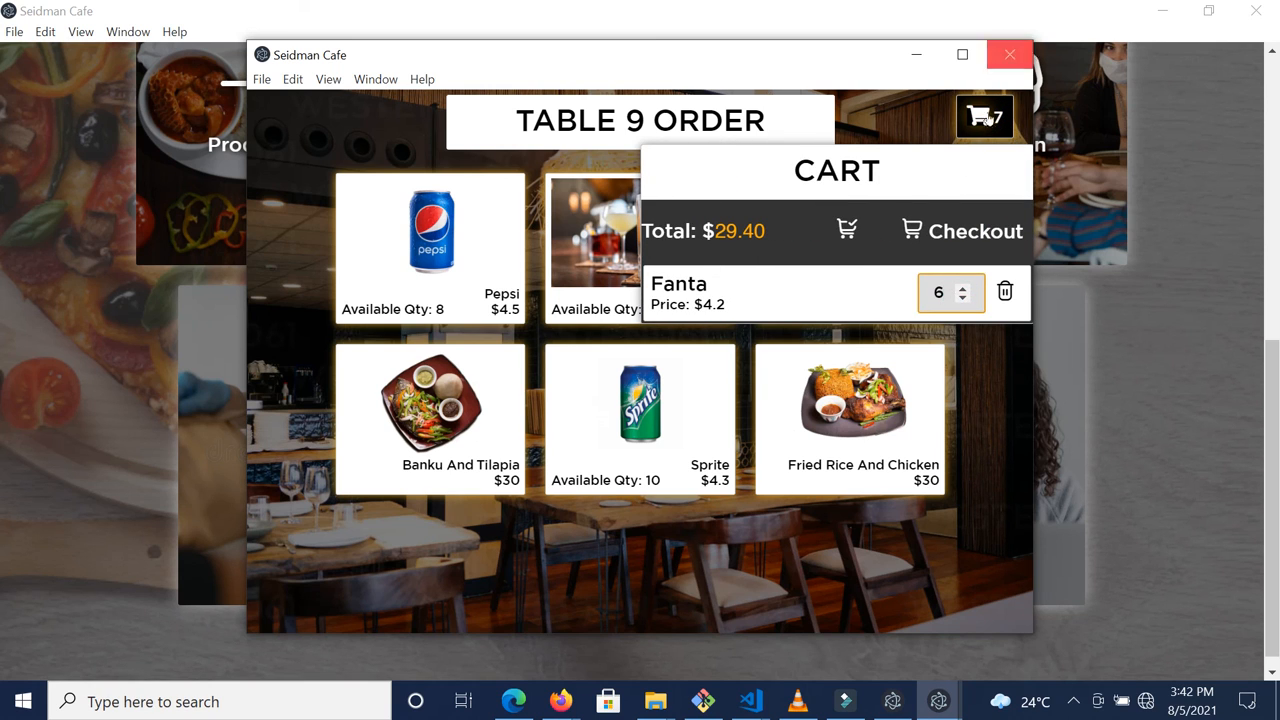
pyautogui.click(841, 318)
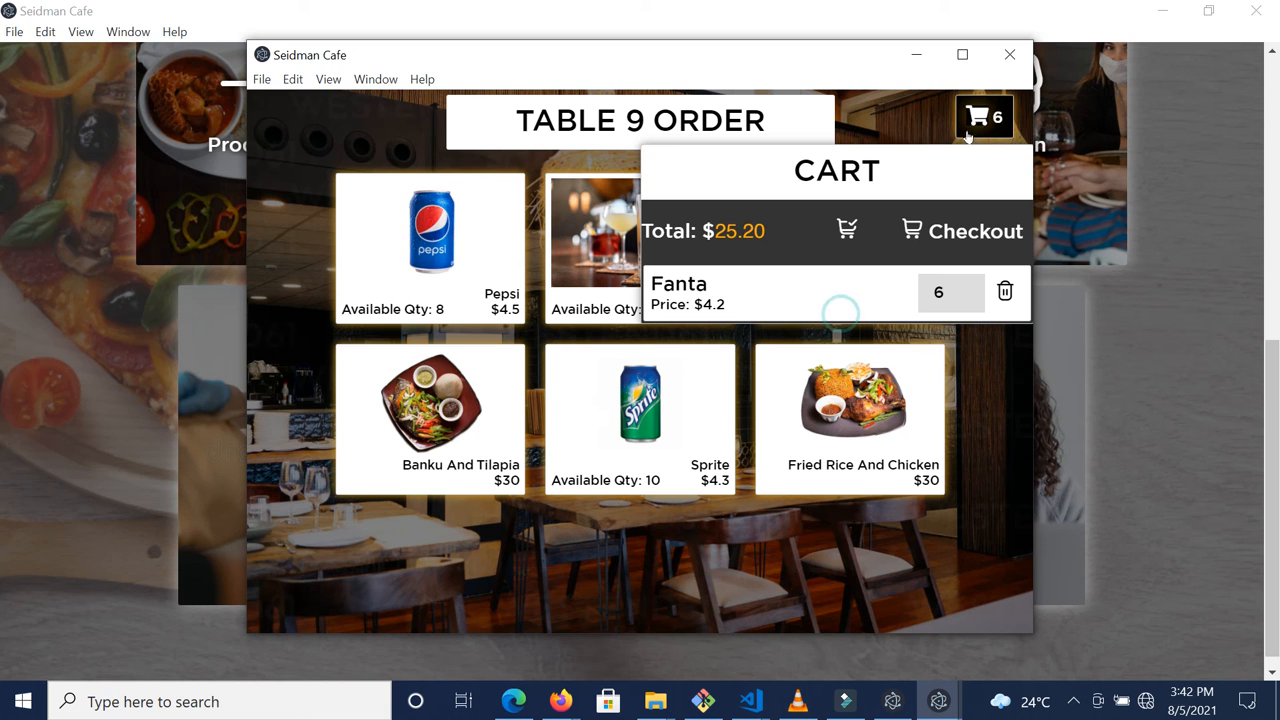
pyautogui.click(1016, 56)
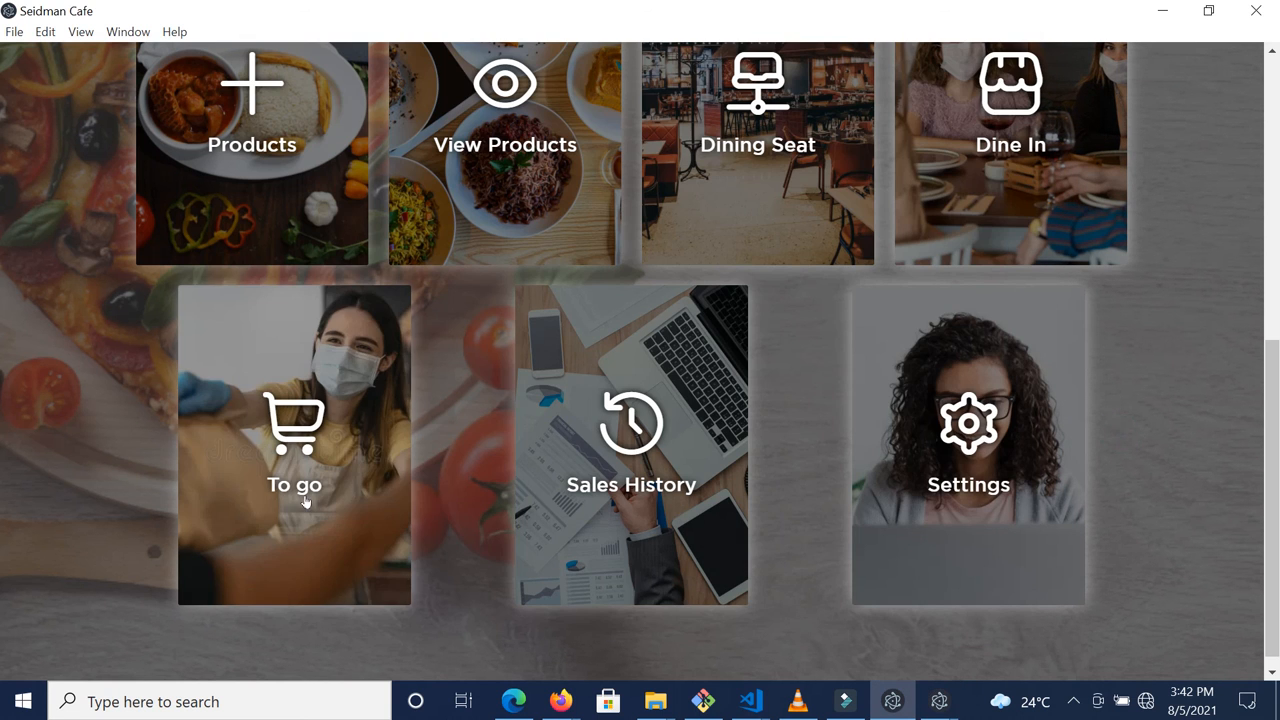
# - Add one Fanta to the take-away order and check it in the cart
pyautogui.click(398, 510)
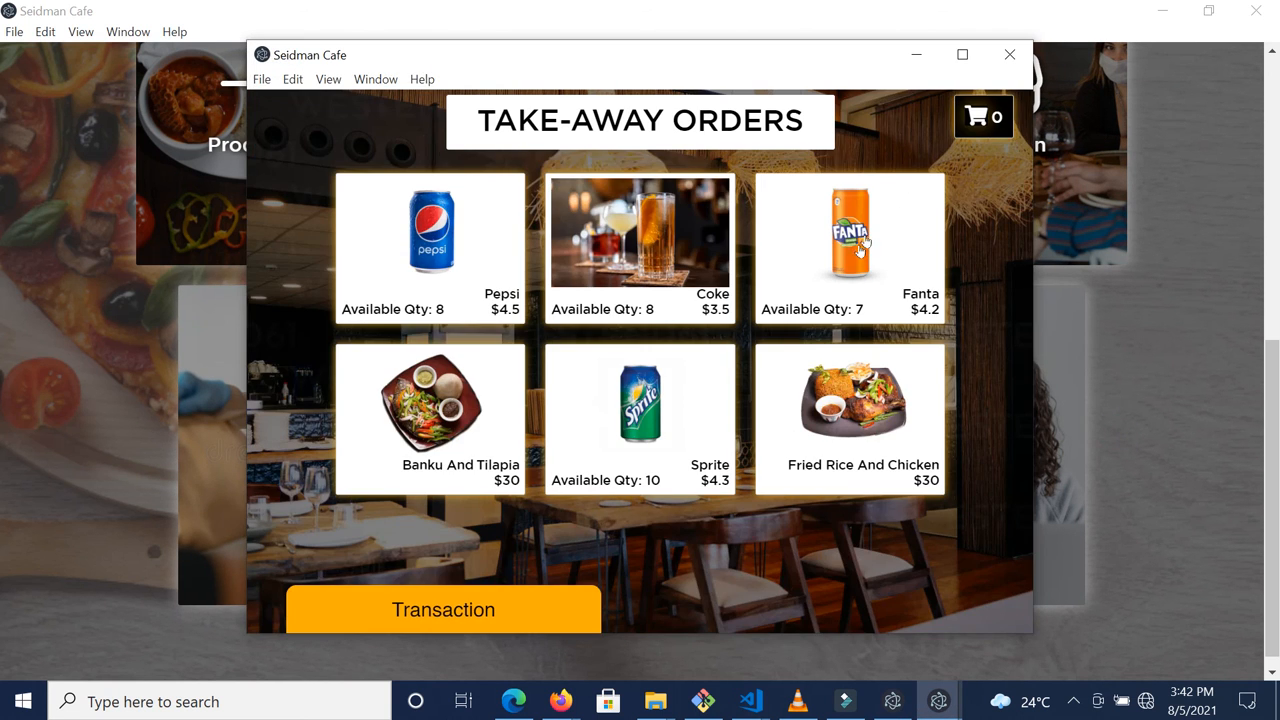
pyautogui.click(853, 278)
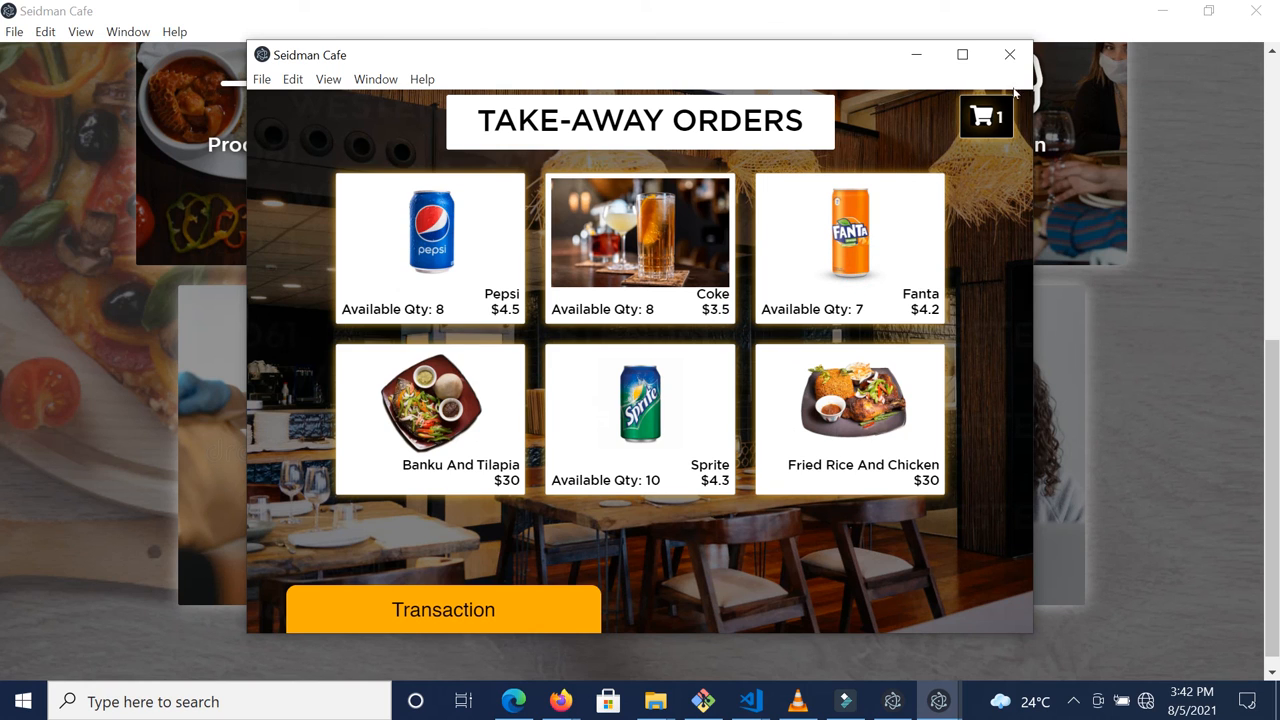
pyautogui.click(988, 117)
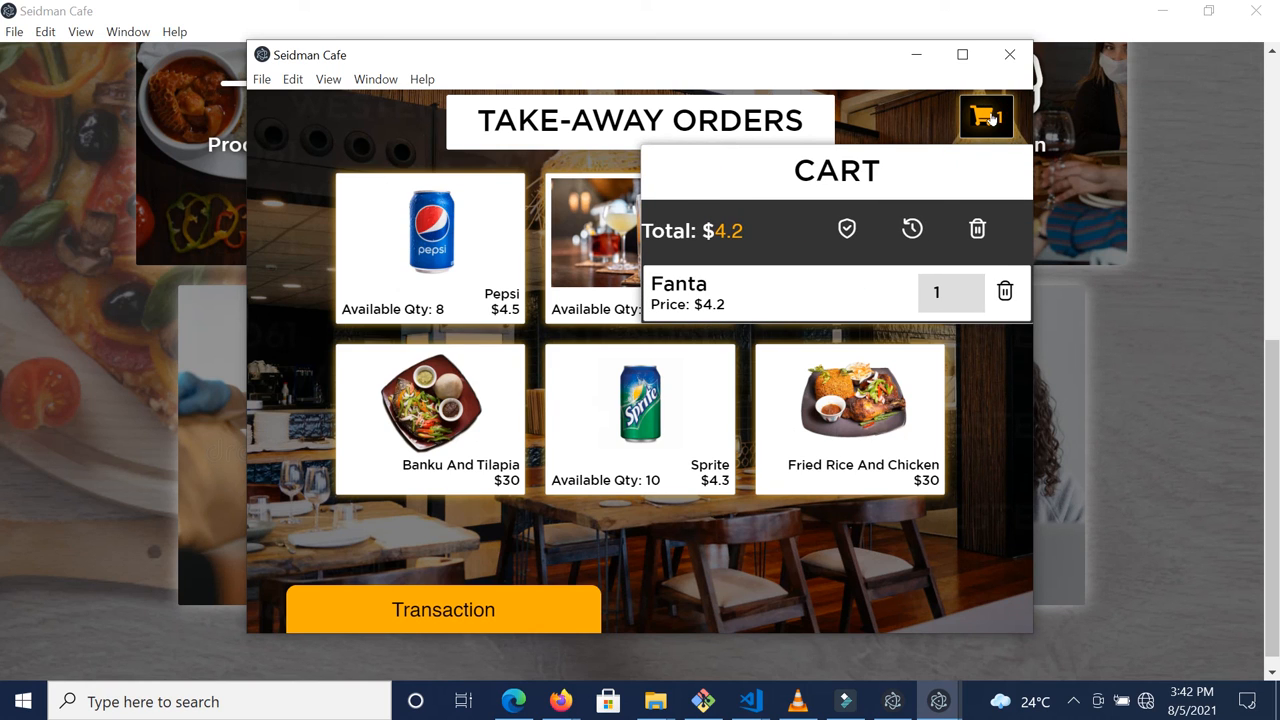
pyautogui.click(988, 117)
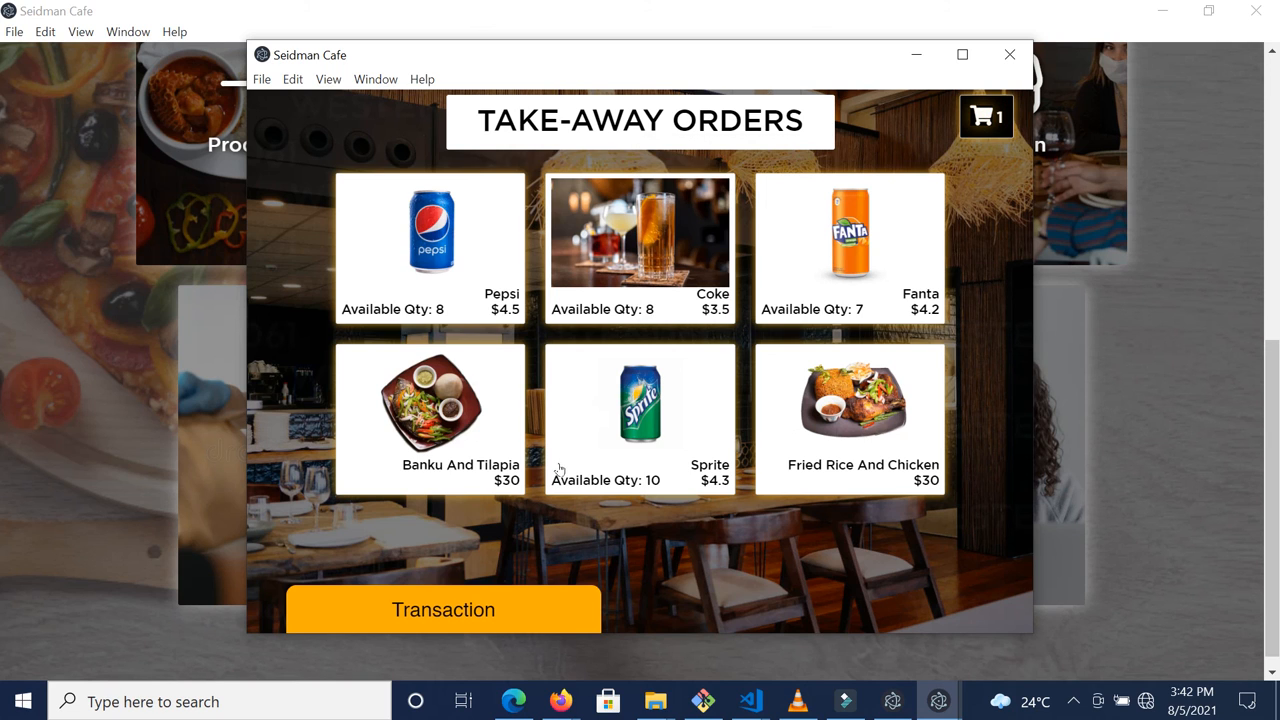
# - Accept payment for the take-away order with 4.2 as the amount received, and close the receipt and order windows
pyautogui.click(490, 626)
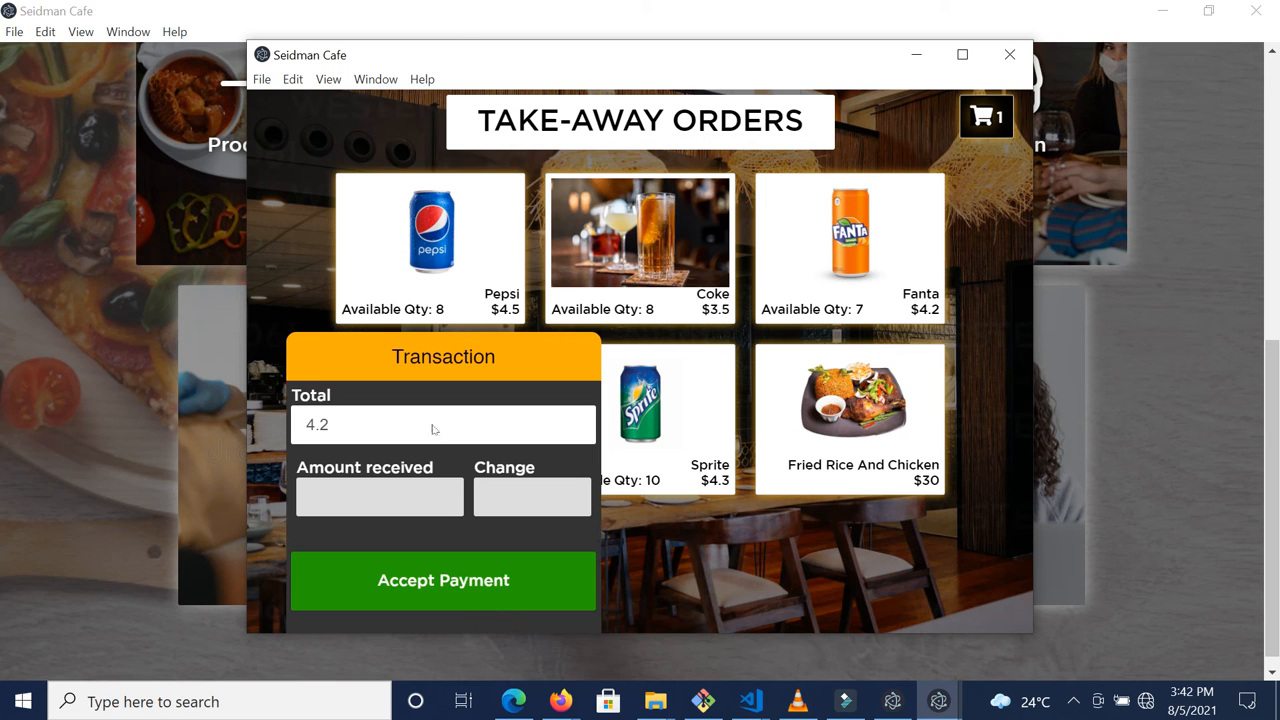
pyautogui.click(374, 494)
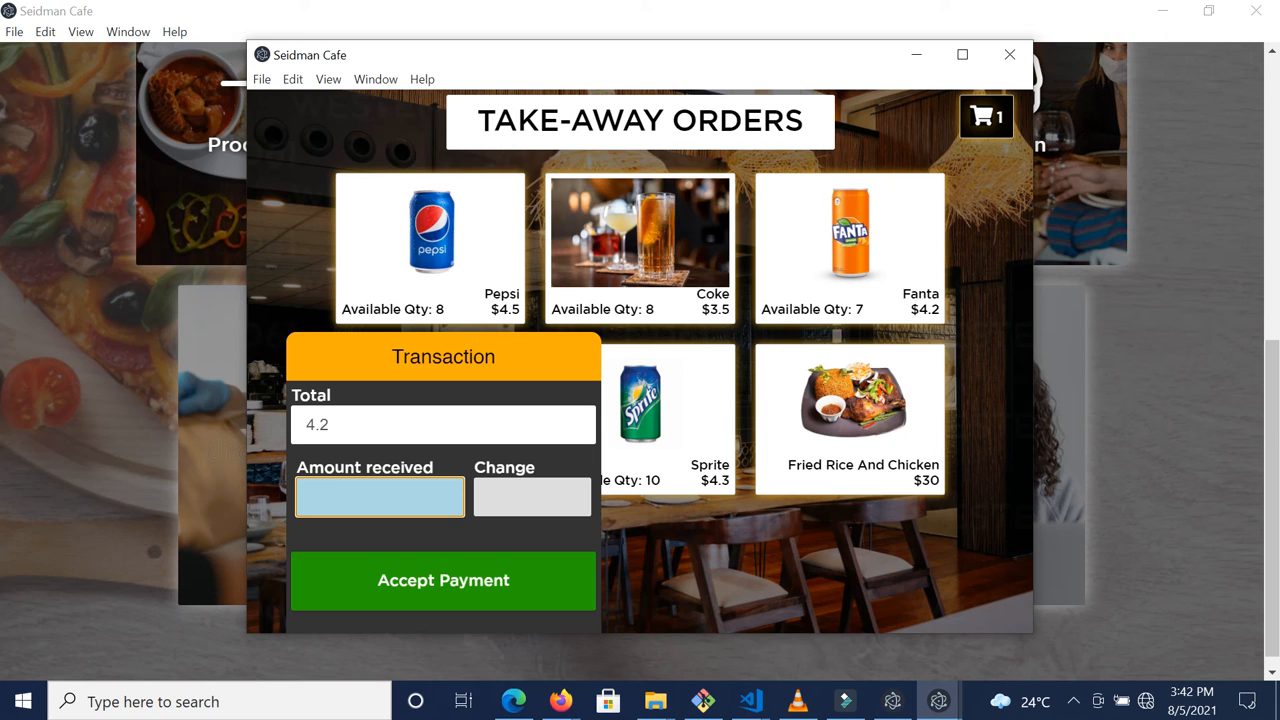
pyautogui.write('5')
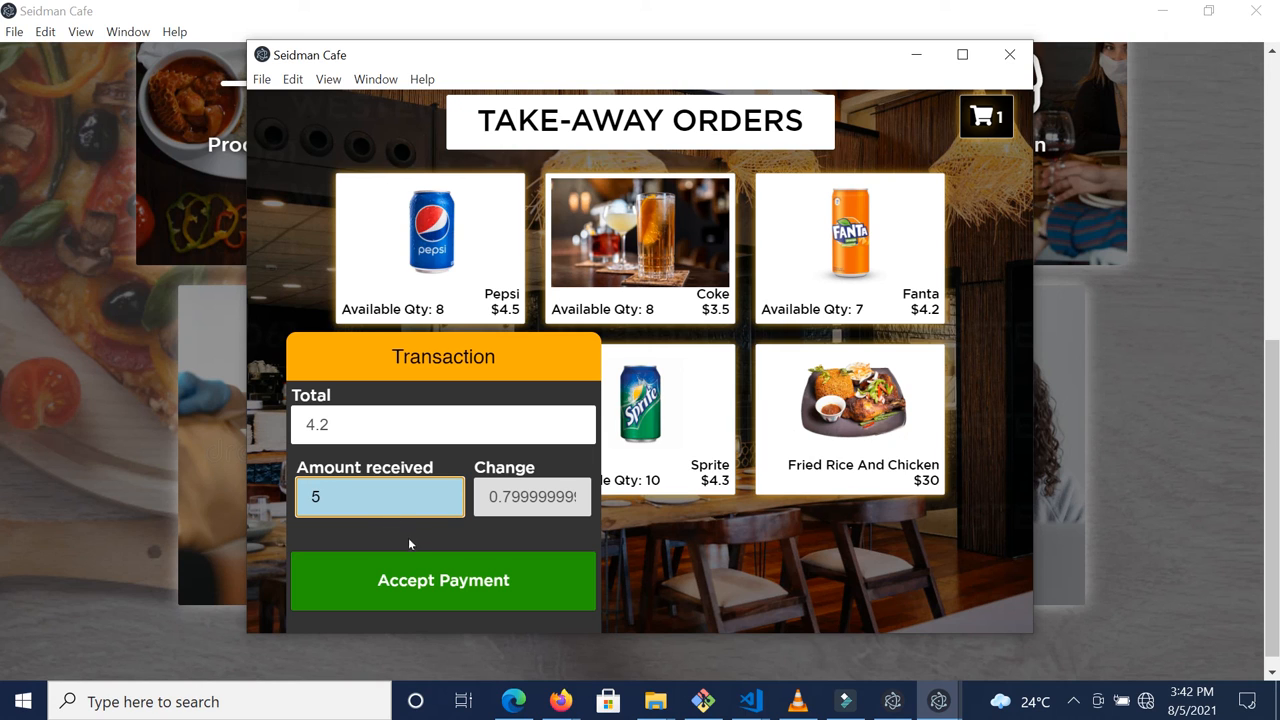
pyautogui.press('BackSpace')
pyautogui.write('4.2')
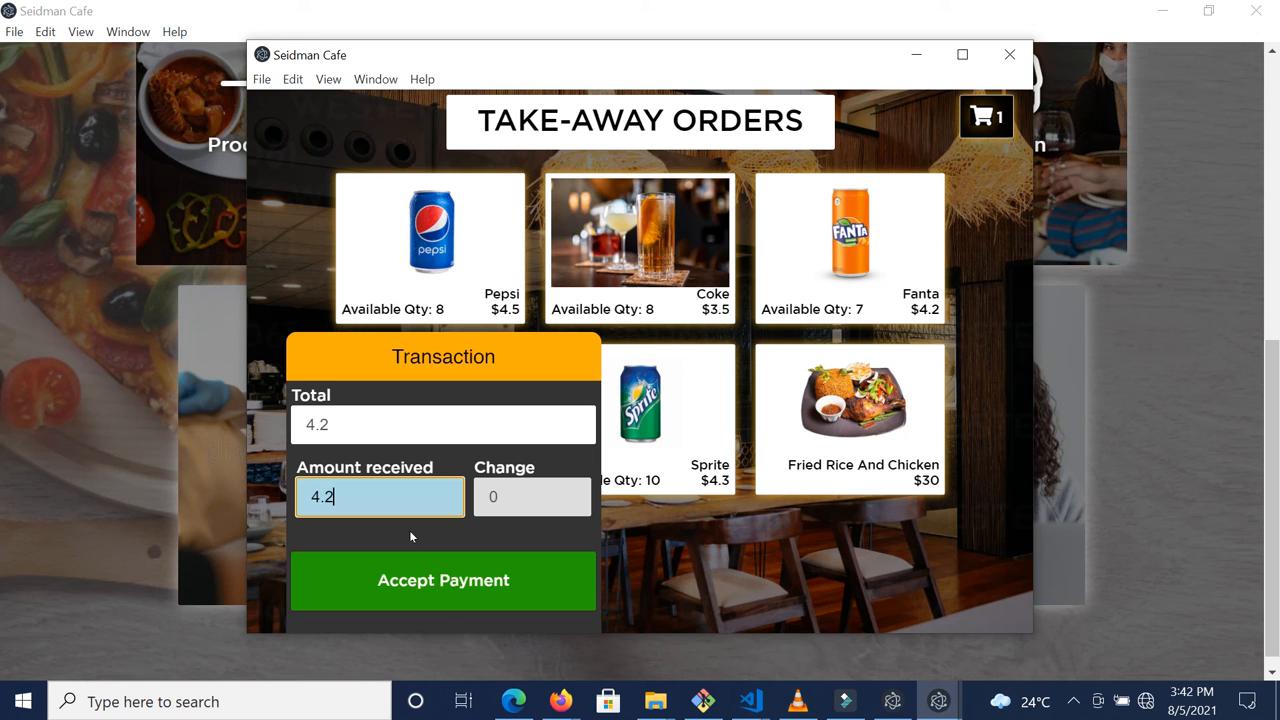
pyautogui.click(447, 592)
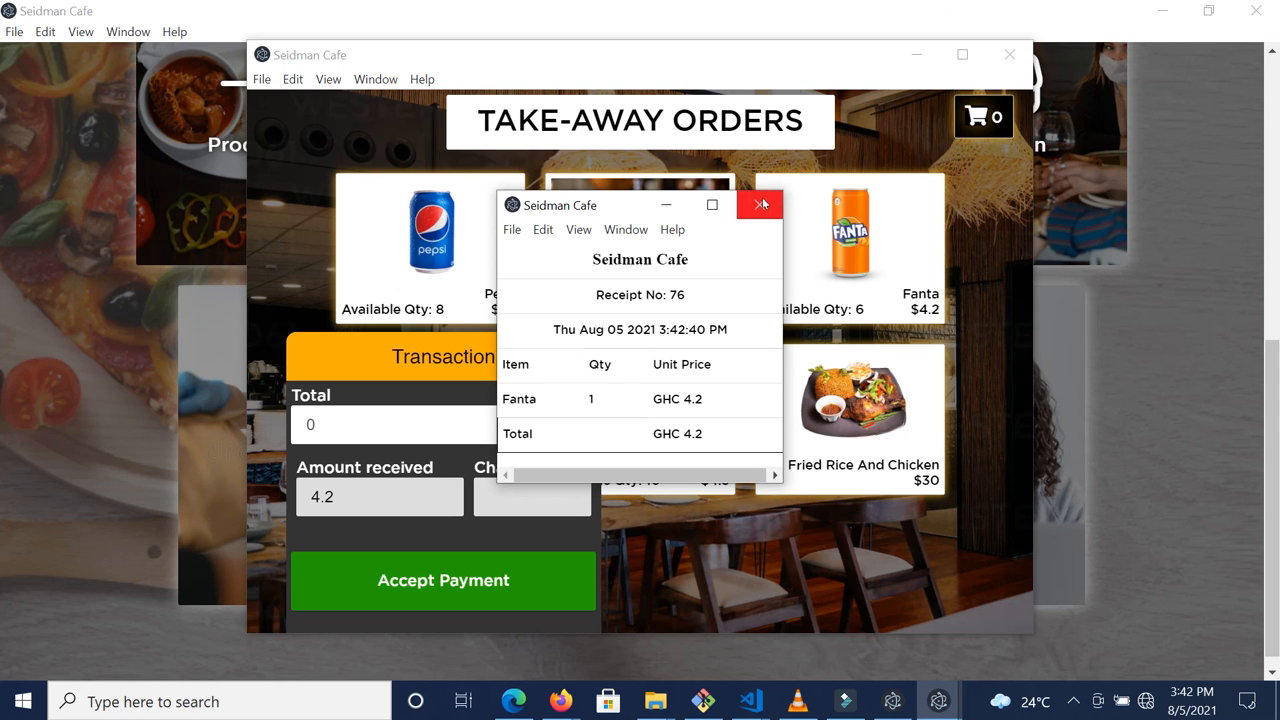
pyautogui.click(1007, 56)
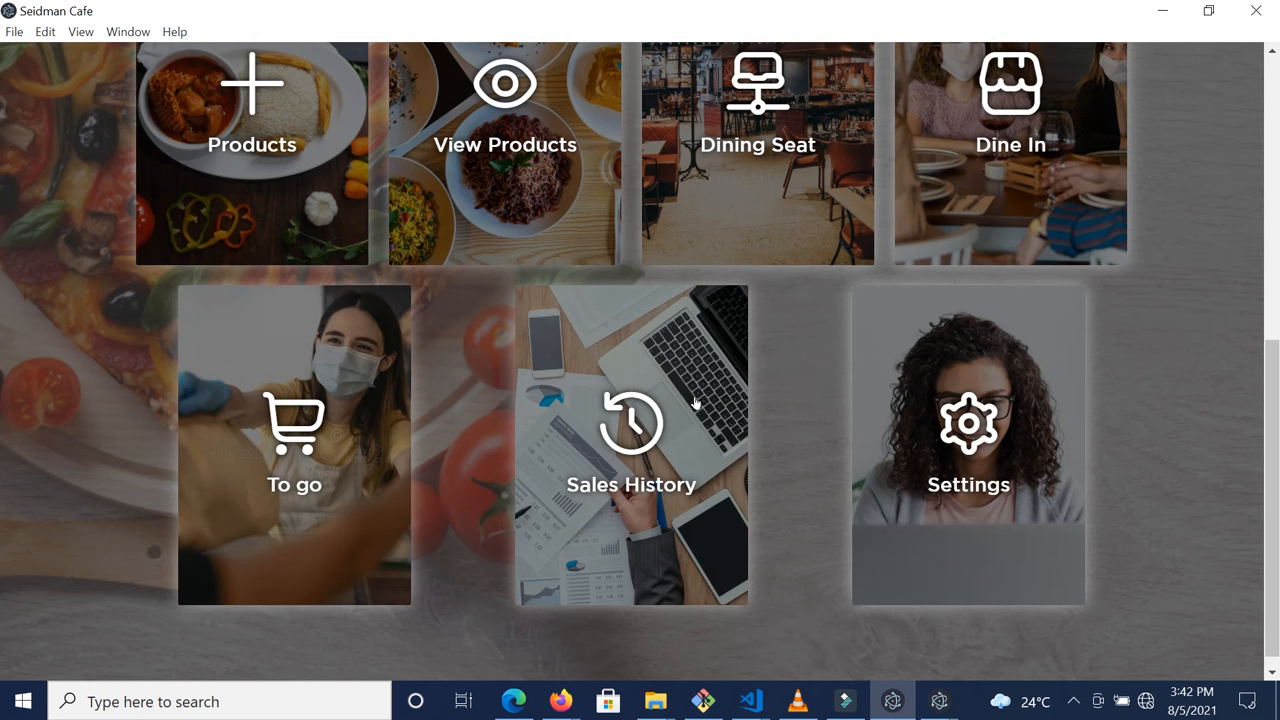